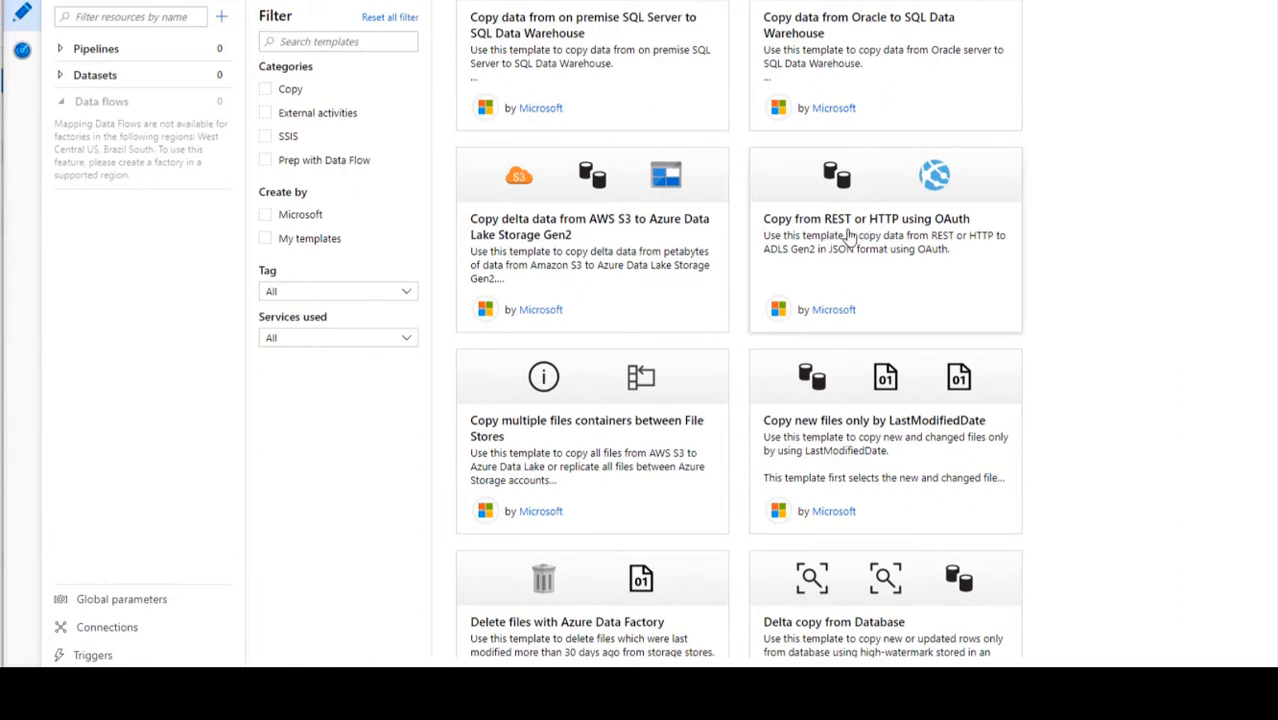
# Scroll through the Microsoft pipeline template cards in the Template gallery
pyautogui.scroll(-5, 1120, 223)
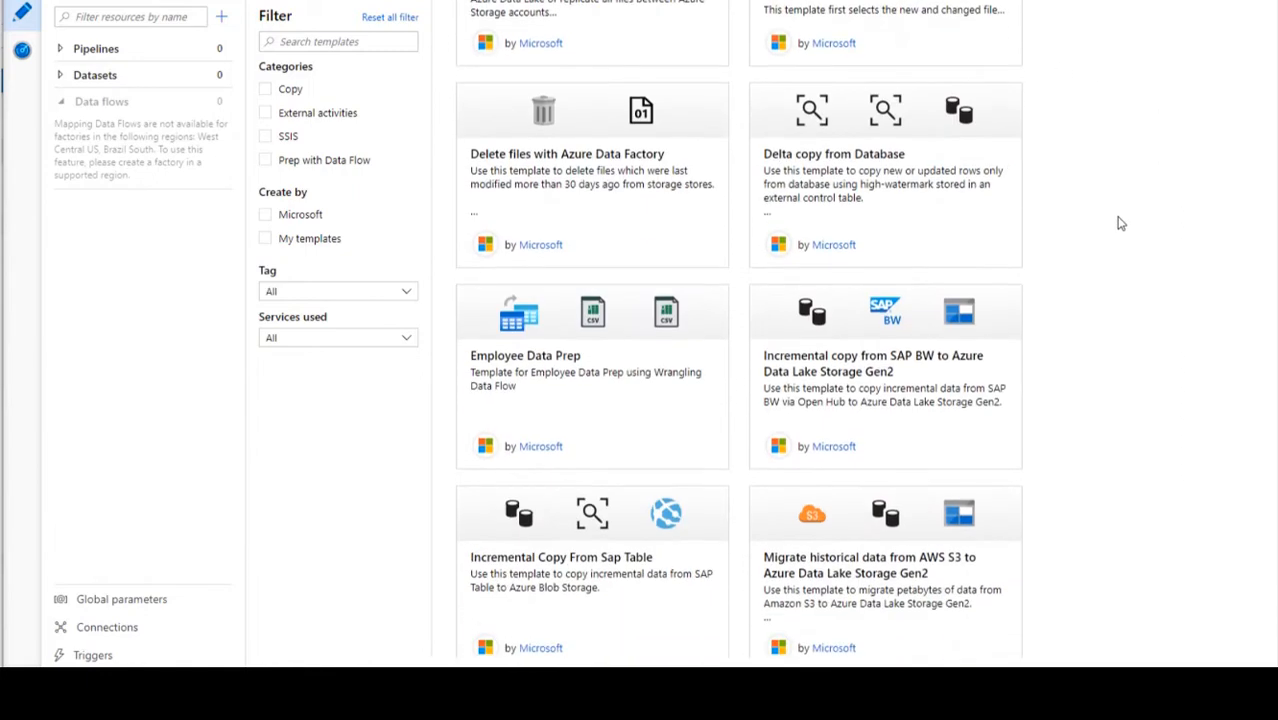
pyautogui.scroll(-2, 1120, 223)
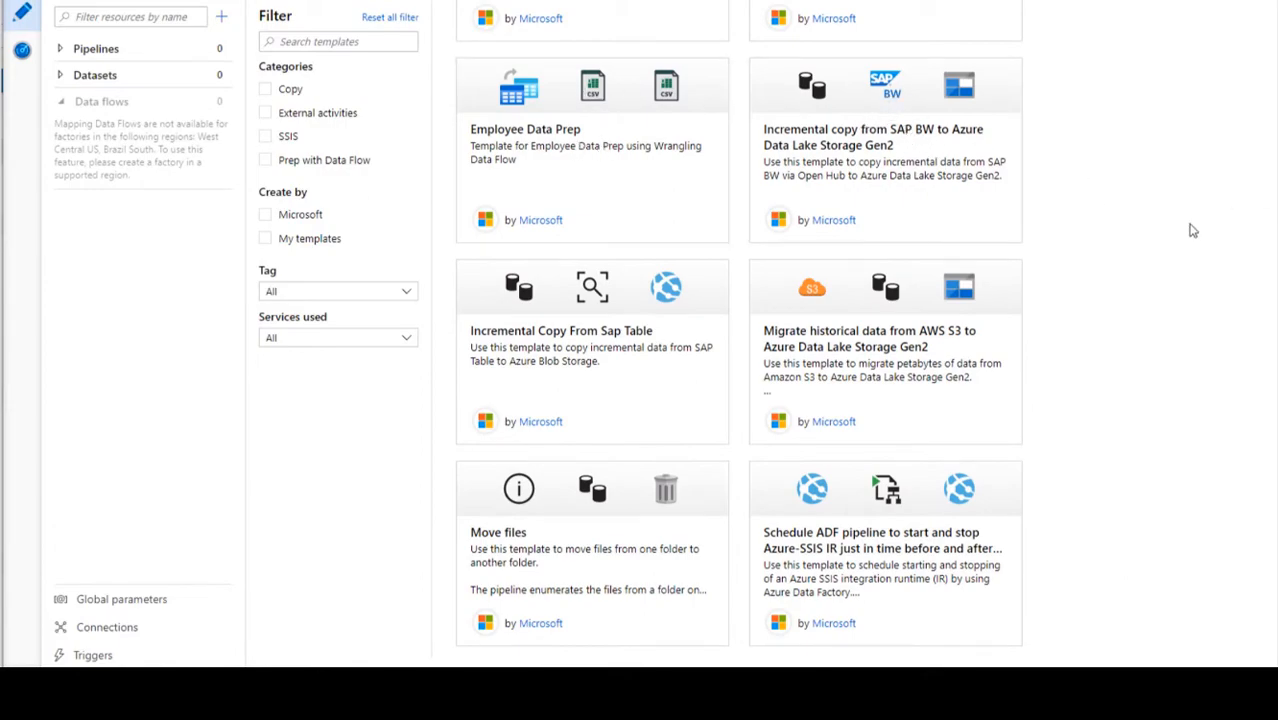
pyautogui.scroll(-3, 1090, 243)
pyautogui.scroll(15, 1090, 243)
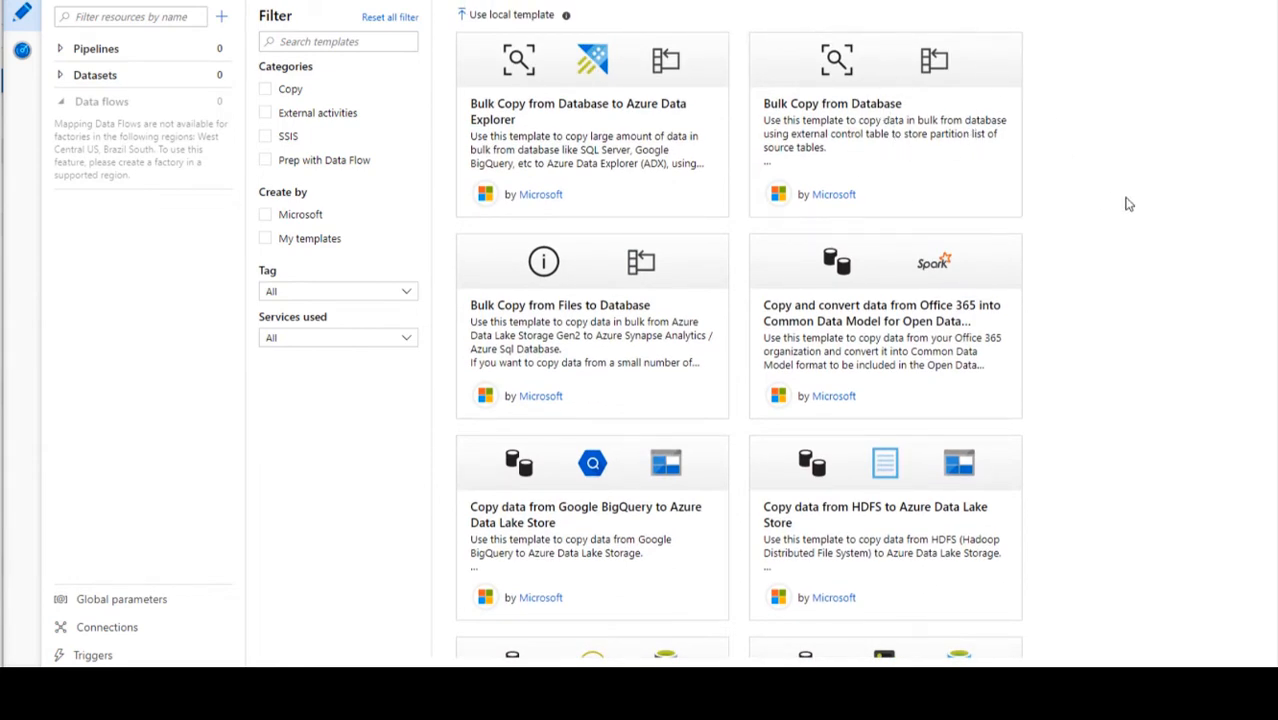
# Raise the Edge page zoom through 90% back to 100% from the browser menu
pyautogui.hotkey('alt', 'f')
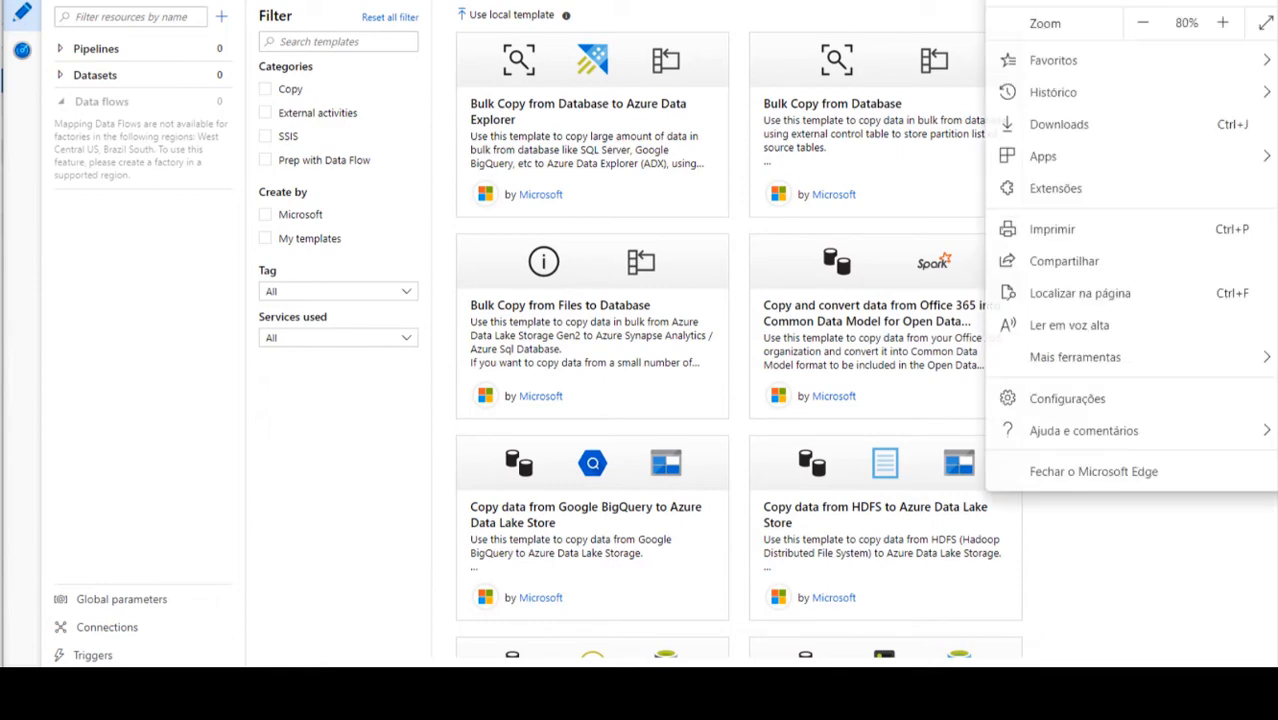
pyautogui.click(1222, 23)
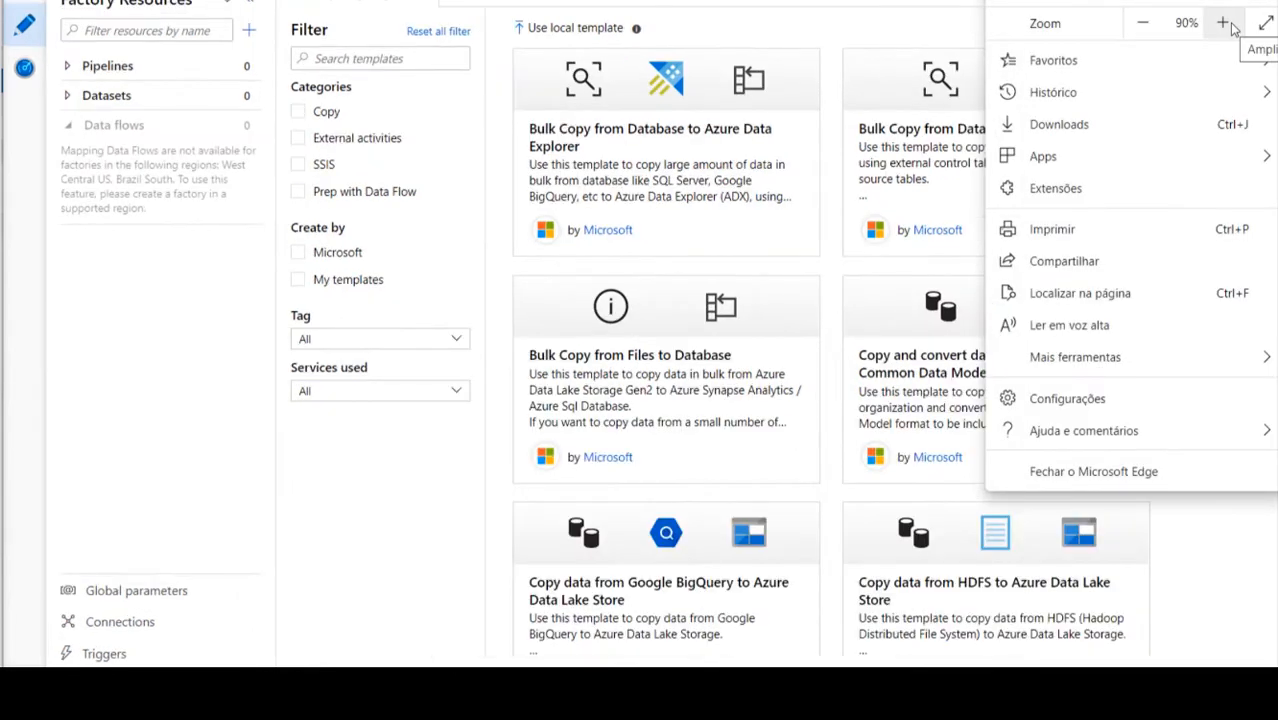
pyautogui.click(1224, 23)
pyautogui.moveTo(1113, 88)
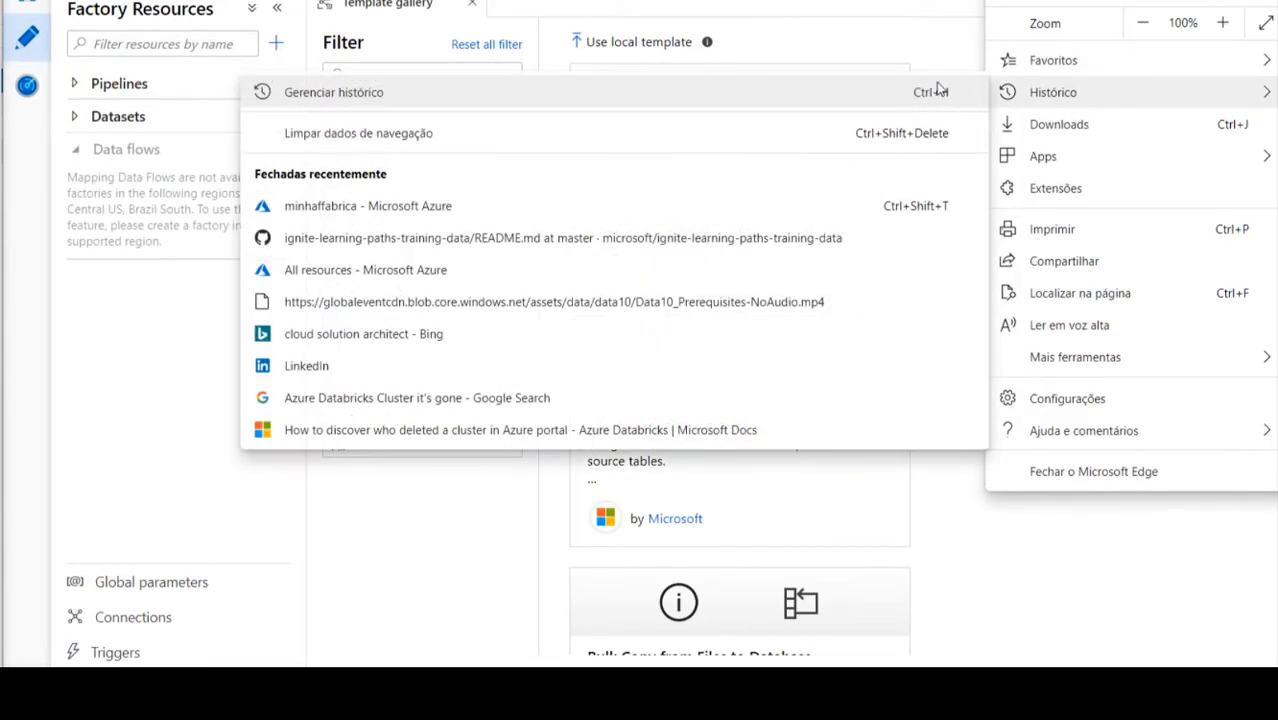
pyautogui.press('Escape')
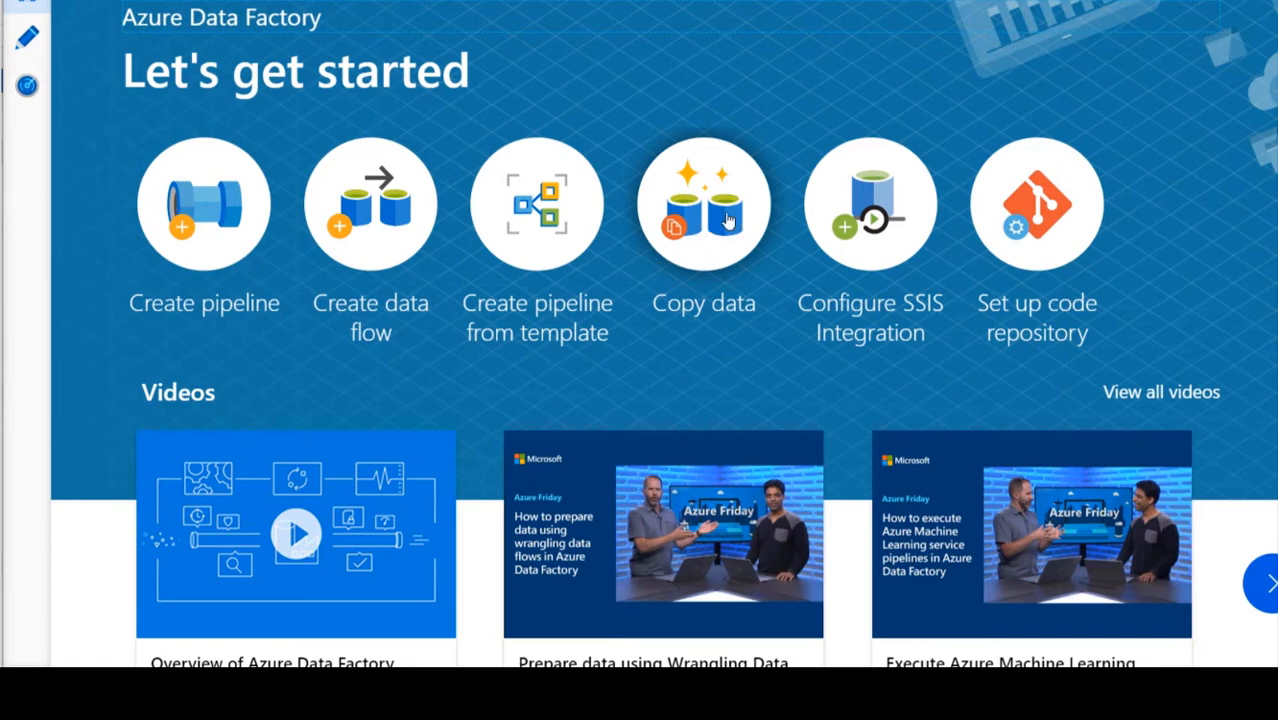
# Start a Copy data task named 'demo', set to run once now, and advance to the source step
pyautogui.click(722, 222)
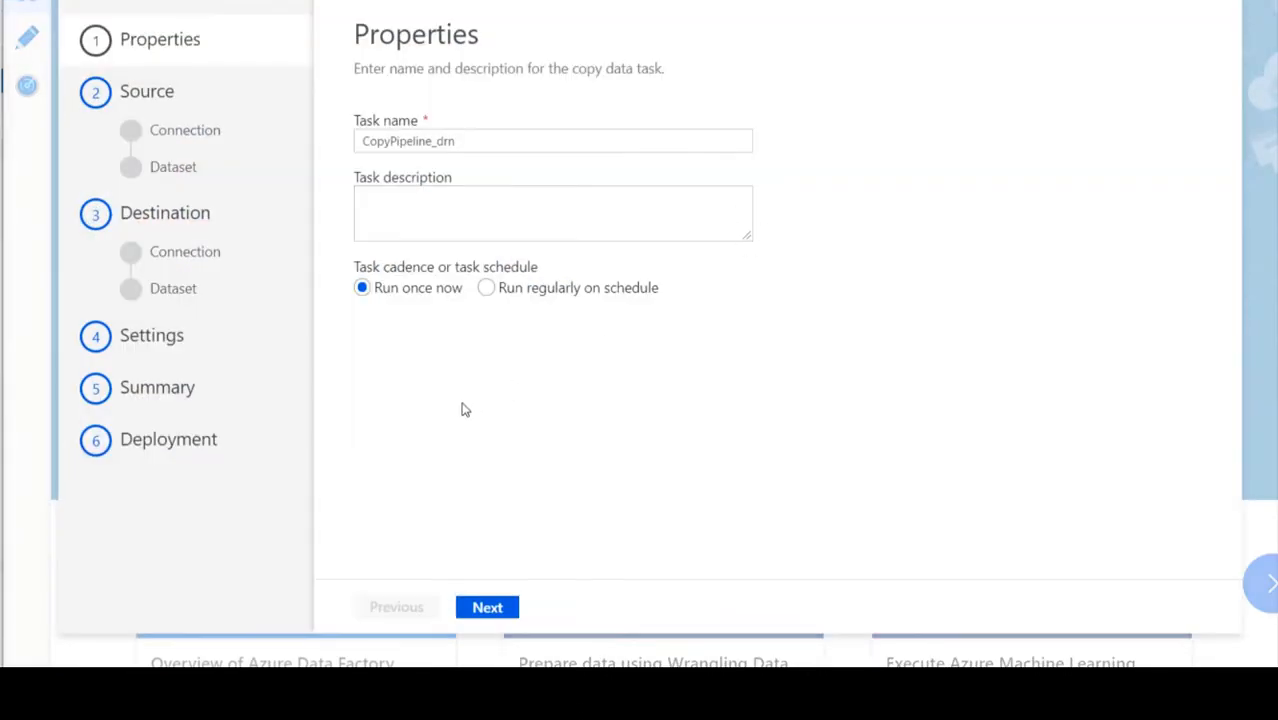
pyautogui.click(435, 146)
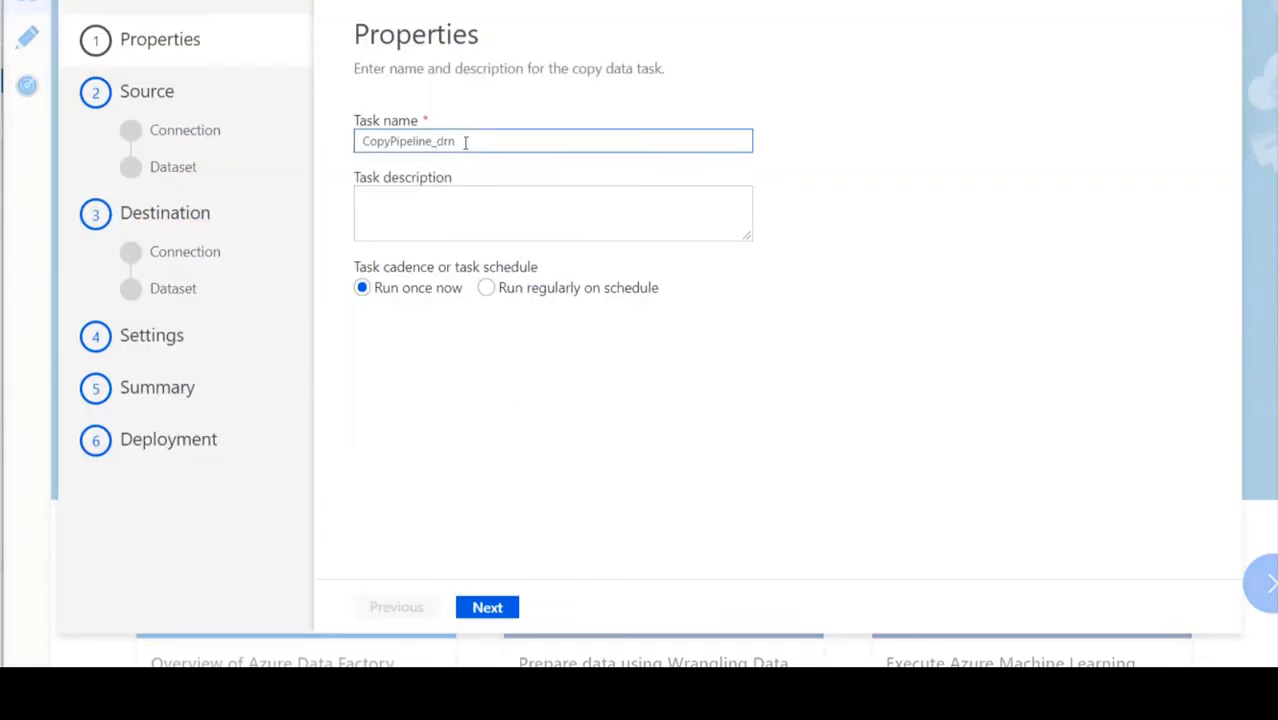
pyautogui.moveTo(465, 142); pyautogui.dragTo(238, 141)
pyautogui.write('demo')
pyautogui.click(501, 208)
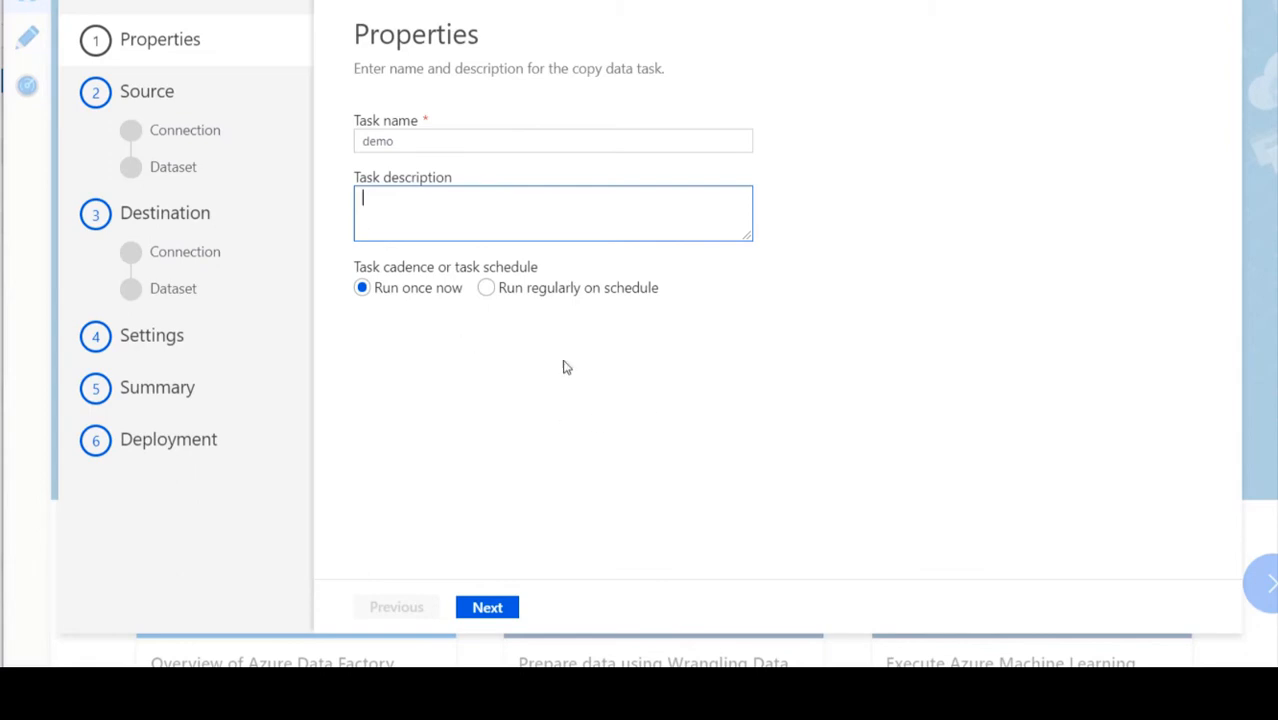
pyautogui.click(486, 289)
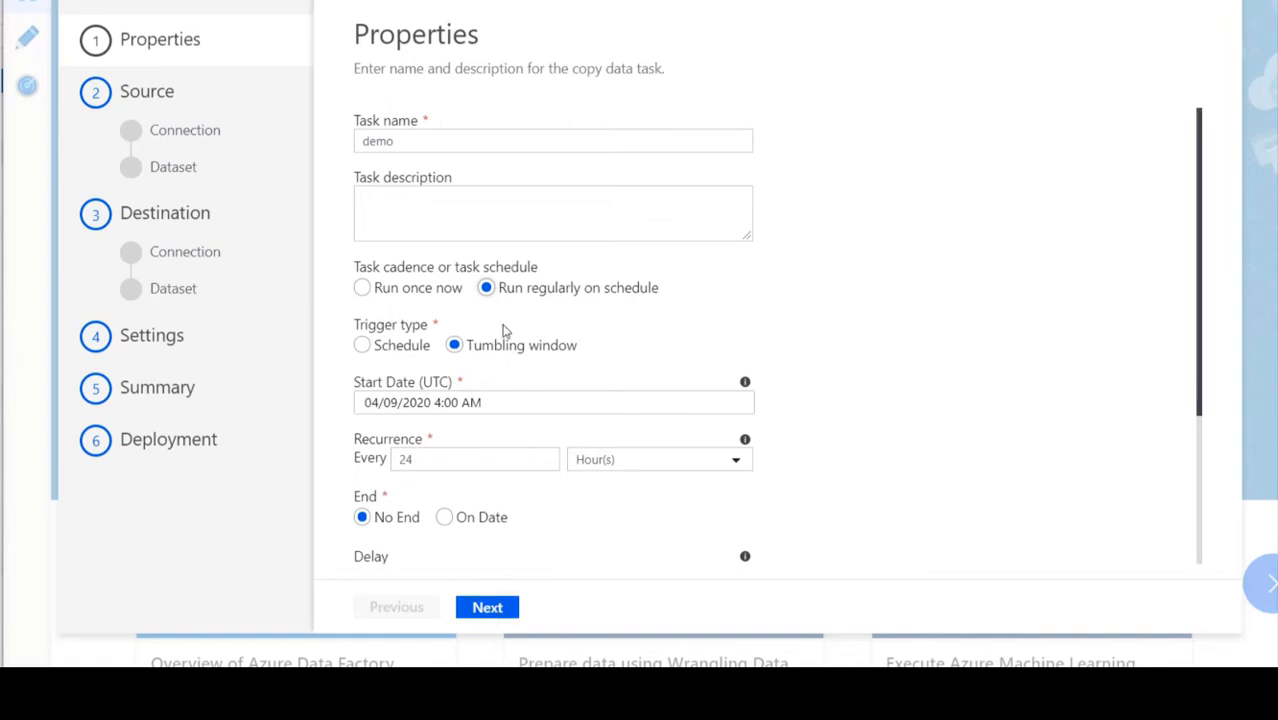
pyautogui.click(385, 290)
pyautogui.click(489, 607)
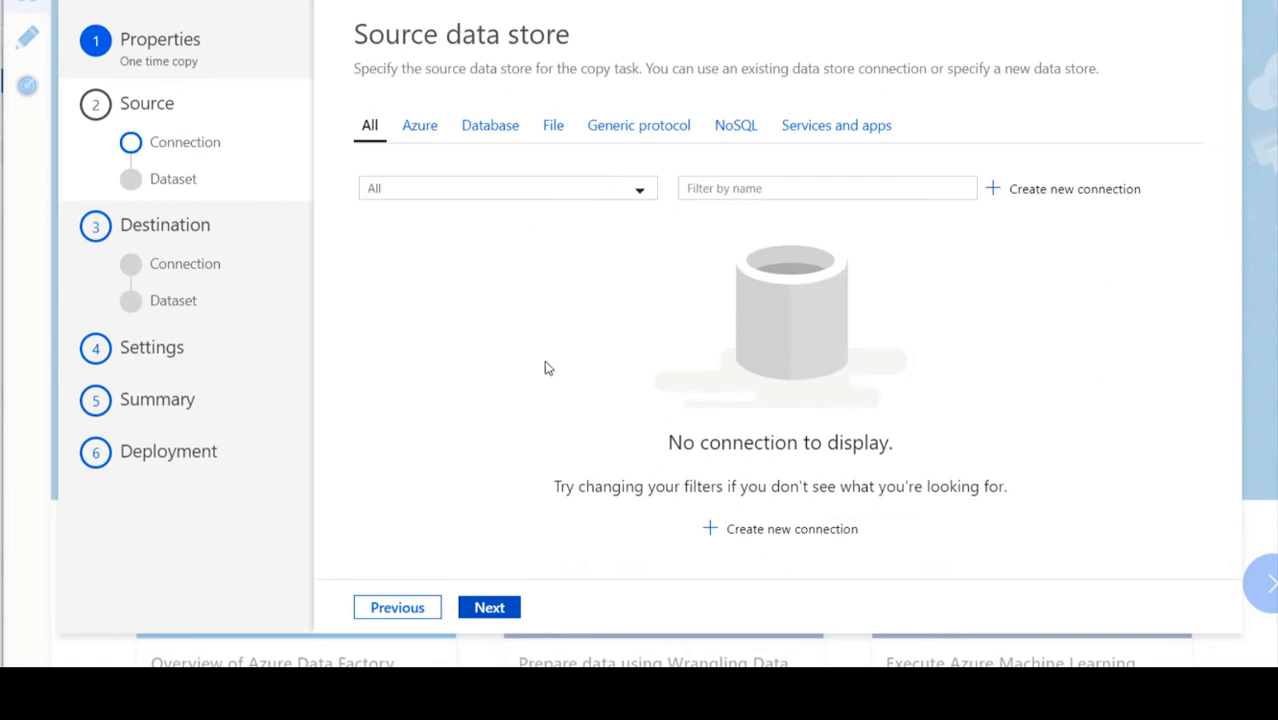
# Start a new source connection and filter the connector gallery to Azure data stores
pyautogui.click(1021, 201)
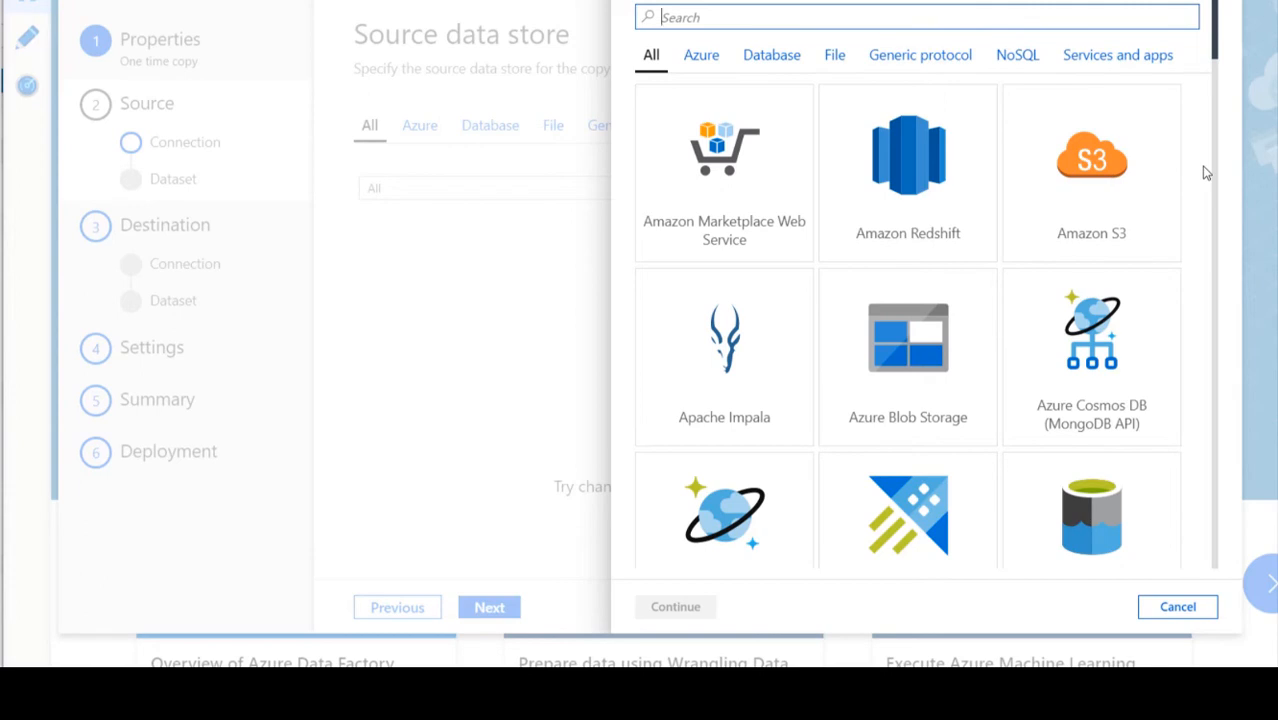
pyautogui.click(699, 60)
pyautogui.click(766, 58)
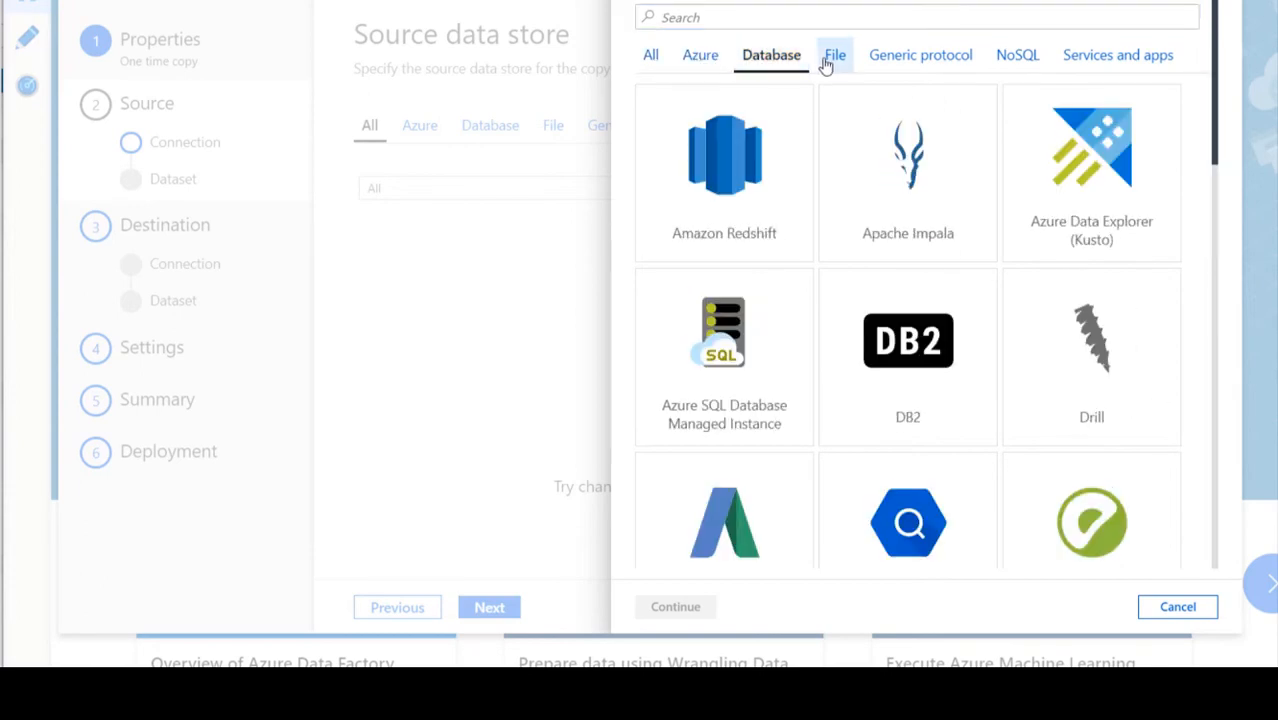
pyautogui.click(692, 62)
pyautogui.scroll(-5, 979, 228)
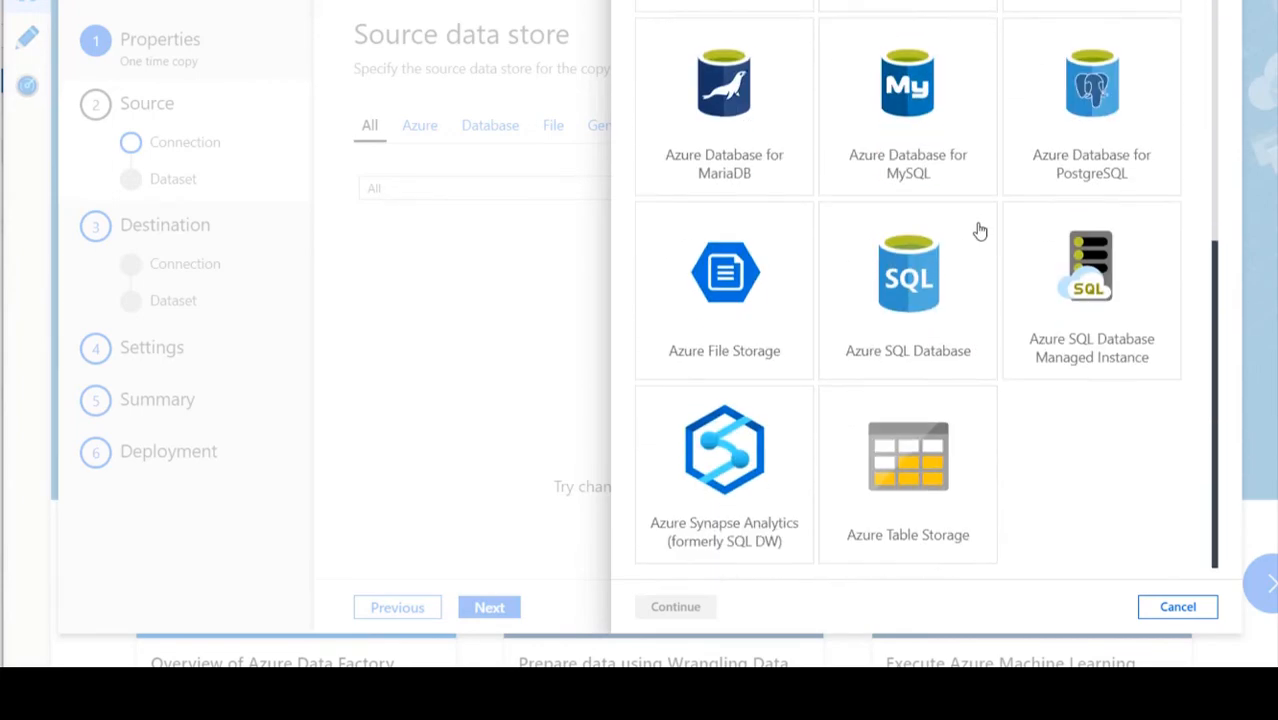
pyautogui.scroll(5, 979, 280)
pyautogui.scroll(-2, 981, 281)
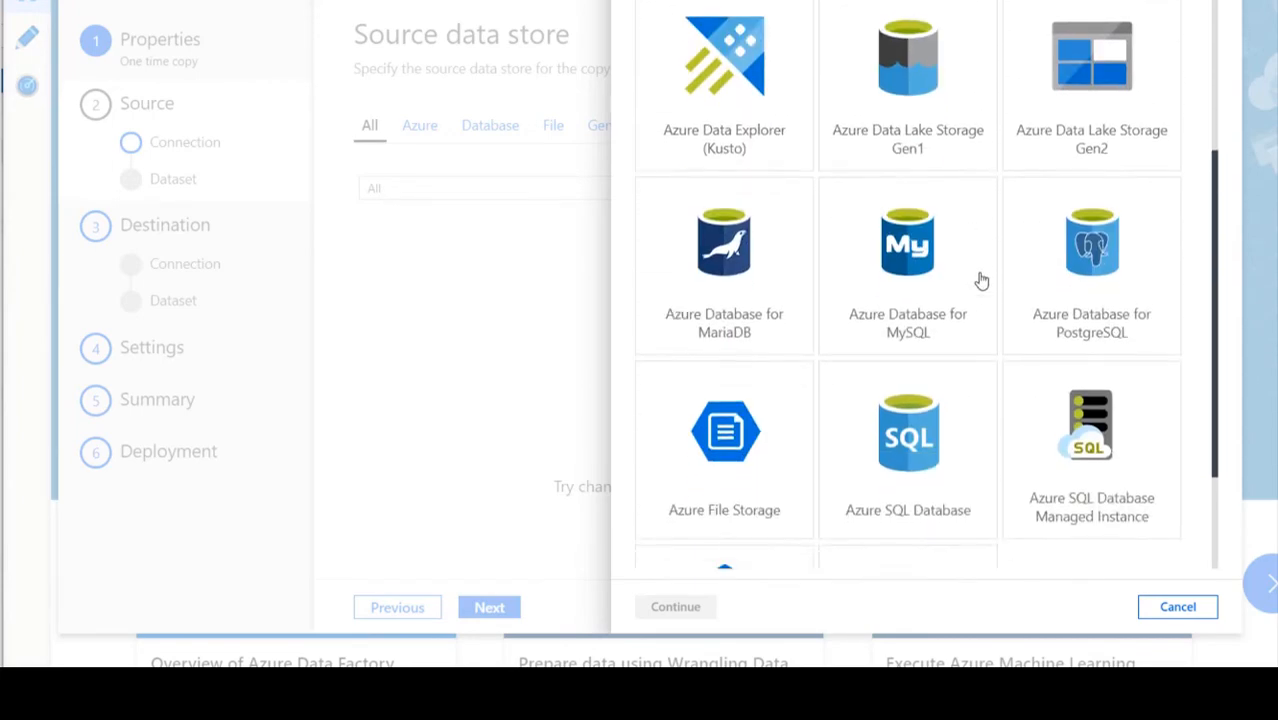
pyautogui.scroll(-2, 979, 278)
pyautogui.scroll(4, 979, 278)
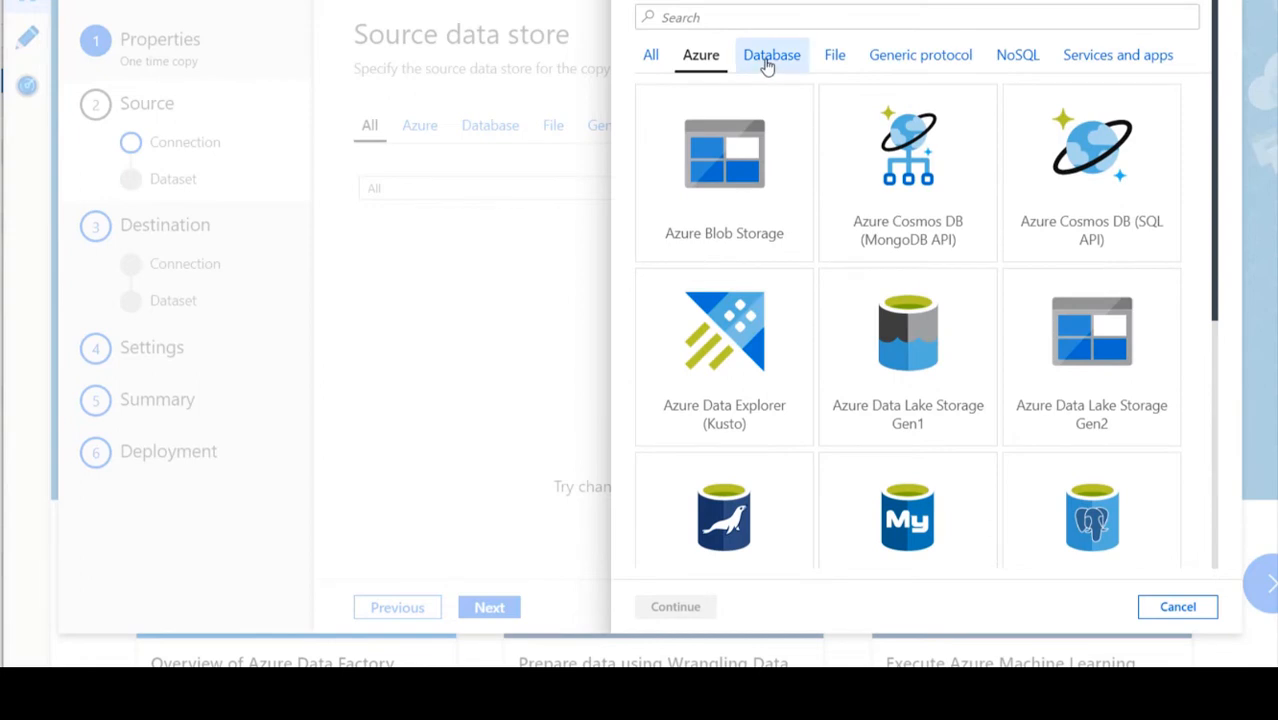
# Browse the Database category of data store connectors
pyautogui.click(768, 60)
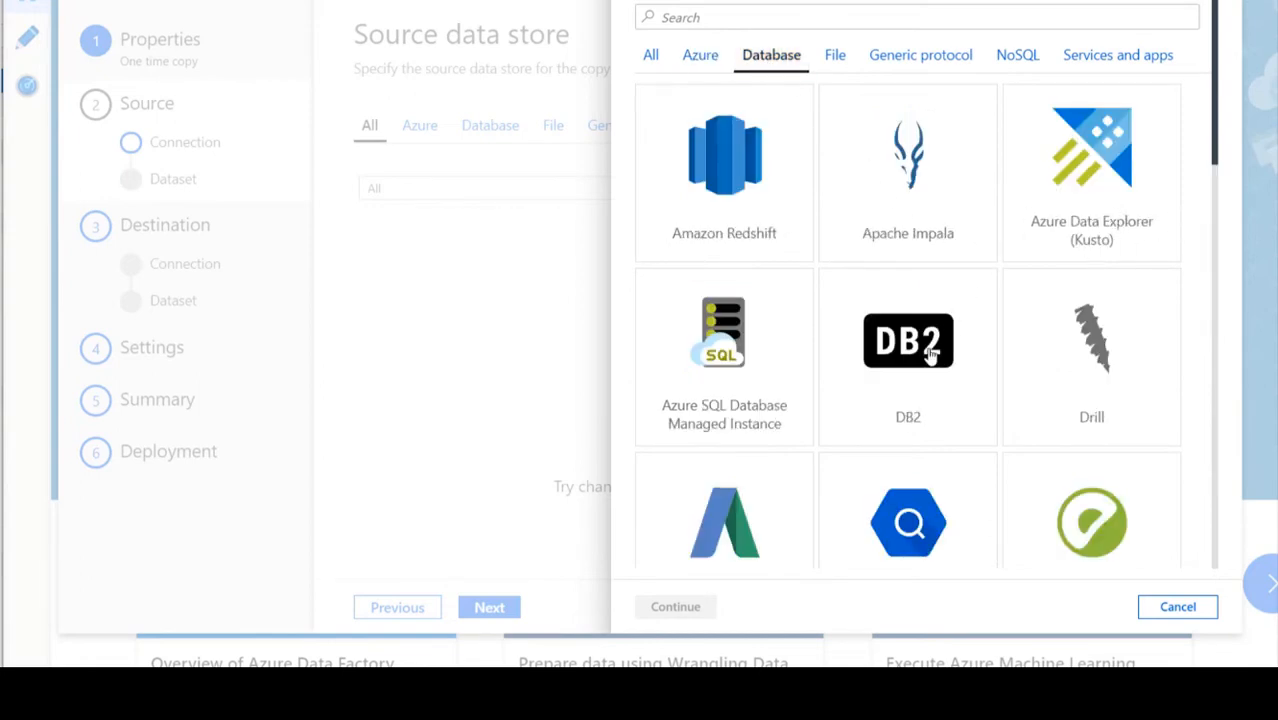
pyautogui.scroll(-4, 930, 350)
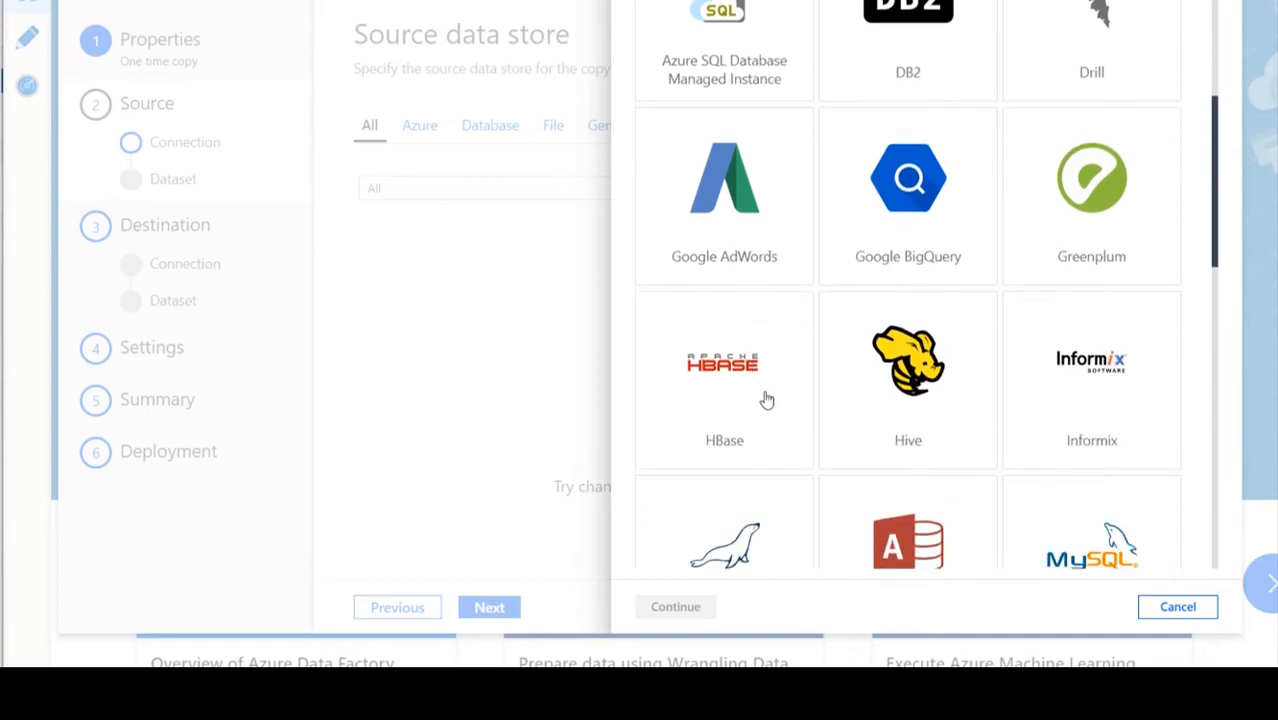
pyautogui.scroll(-1, 836, 374)
pyautogui.scroll(-2, 730, 380)
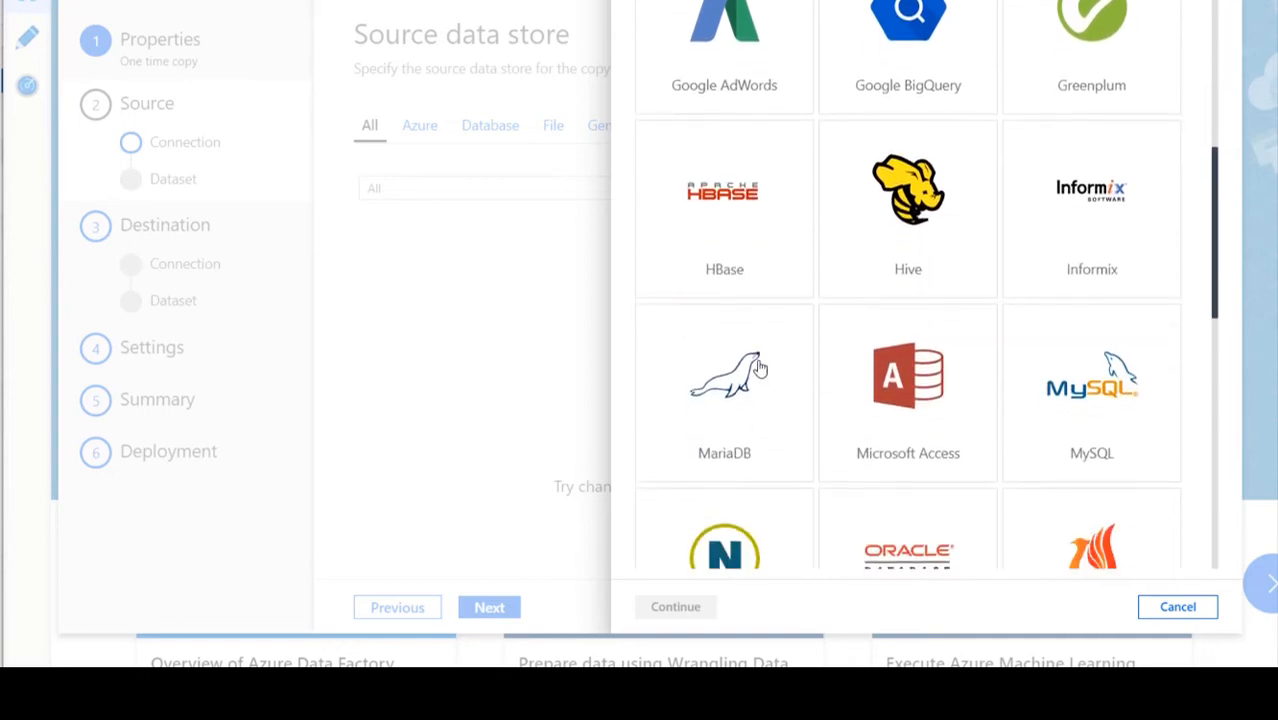
pyautogui.scroll(-1, 1040, 300)
pyautogui.scroll(-2, 1100, 250)
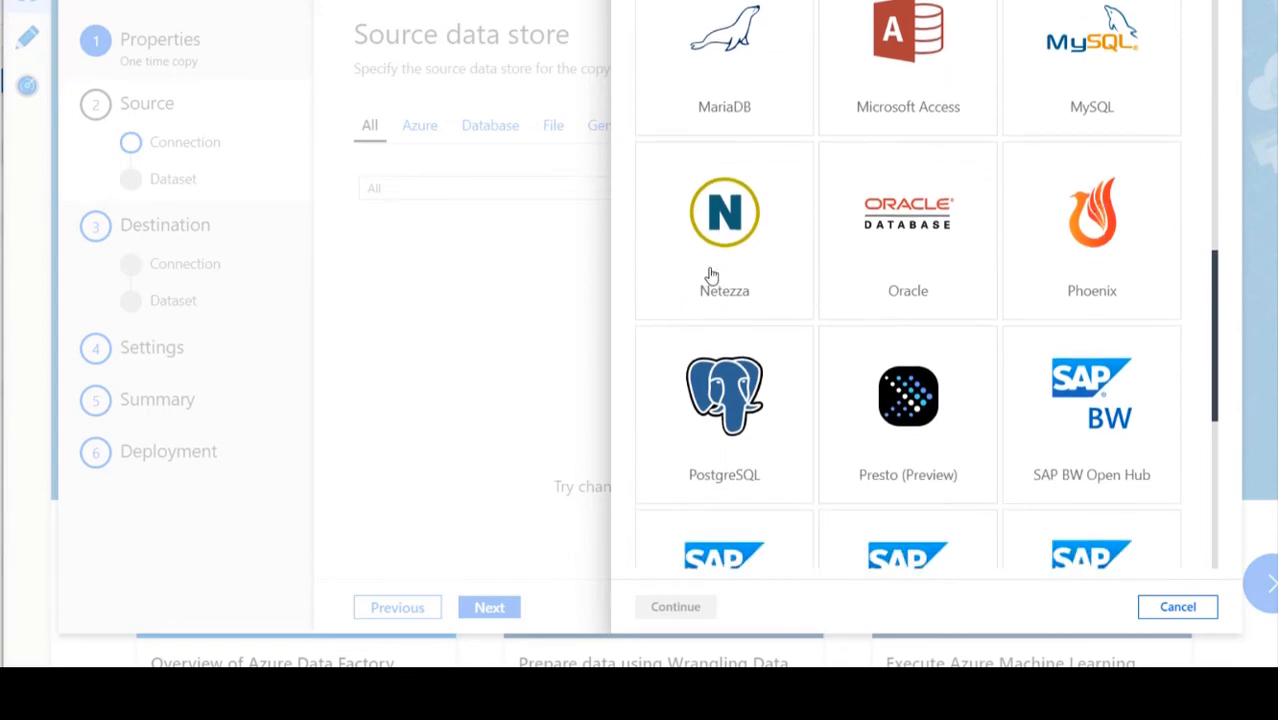
pyautogui.scroll(-3, 744, 236)
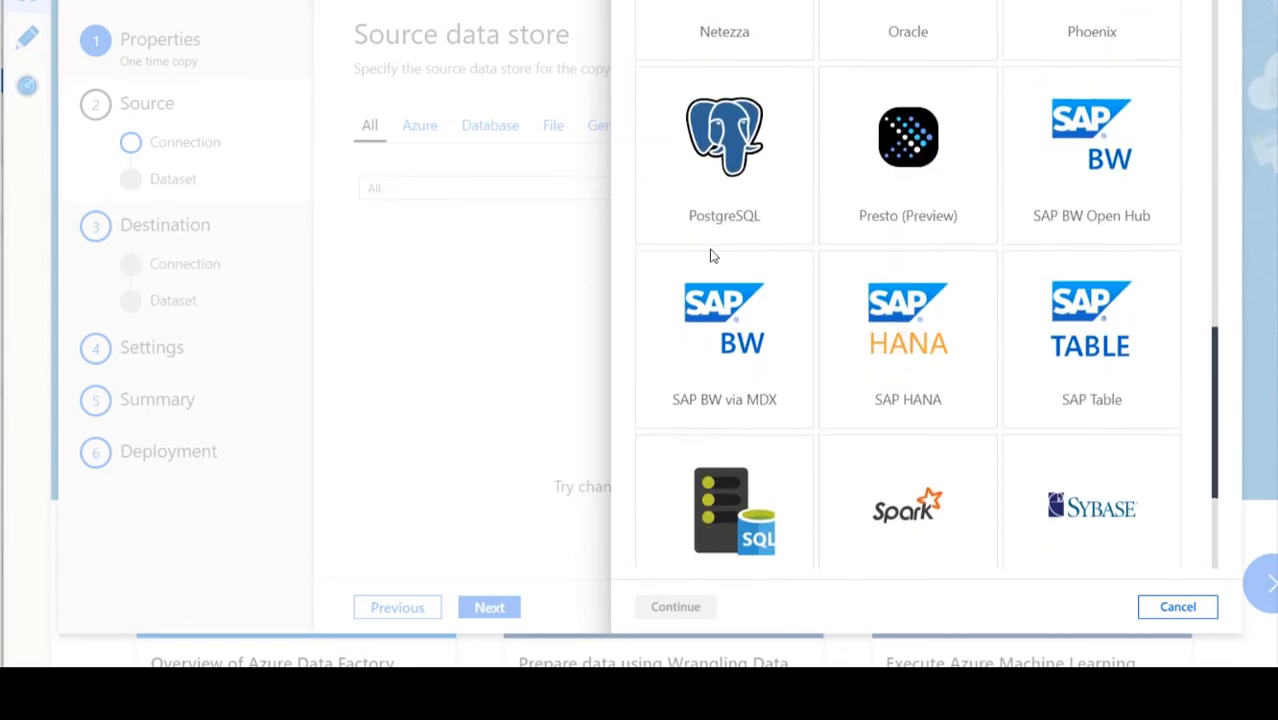
pyautogui.scroll(-2, 800, 280)
pyautogui.scroll(15, 884, 317)
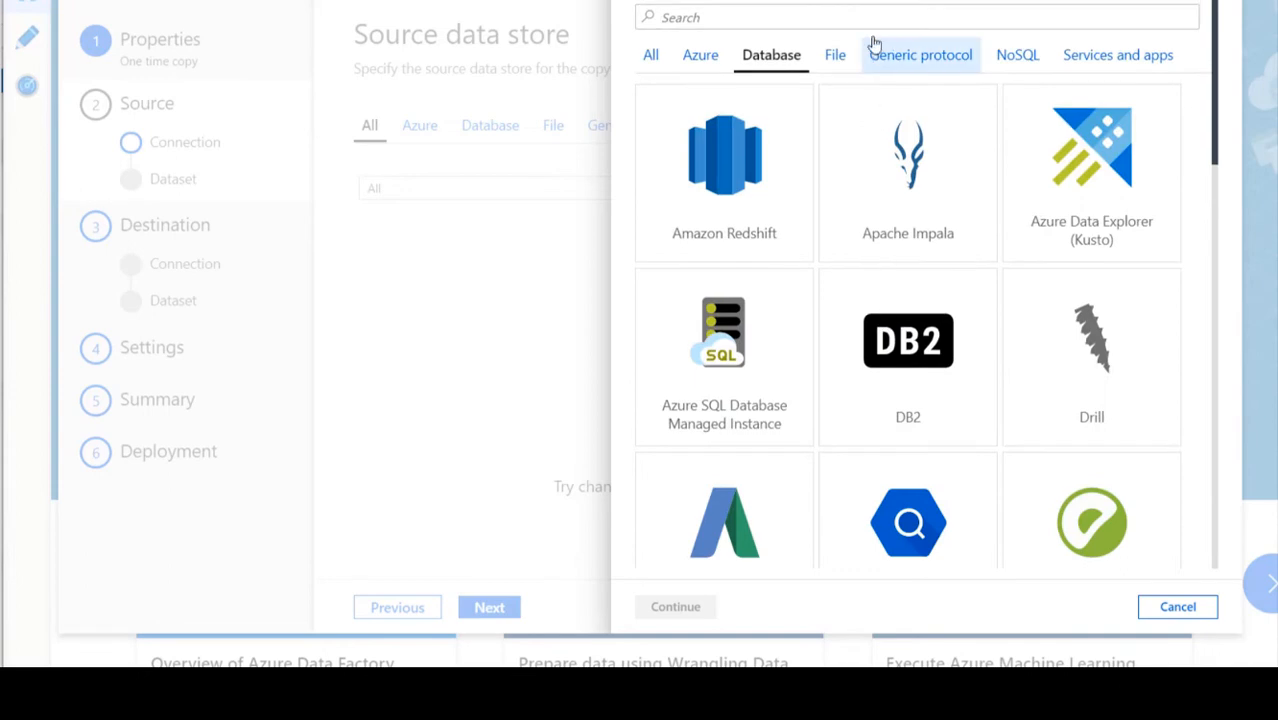
# Browse the File, Generic protocol, NoSQL and Services and apps connector categories
pyautogui.click(835, 51)
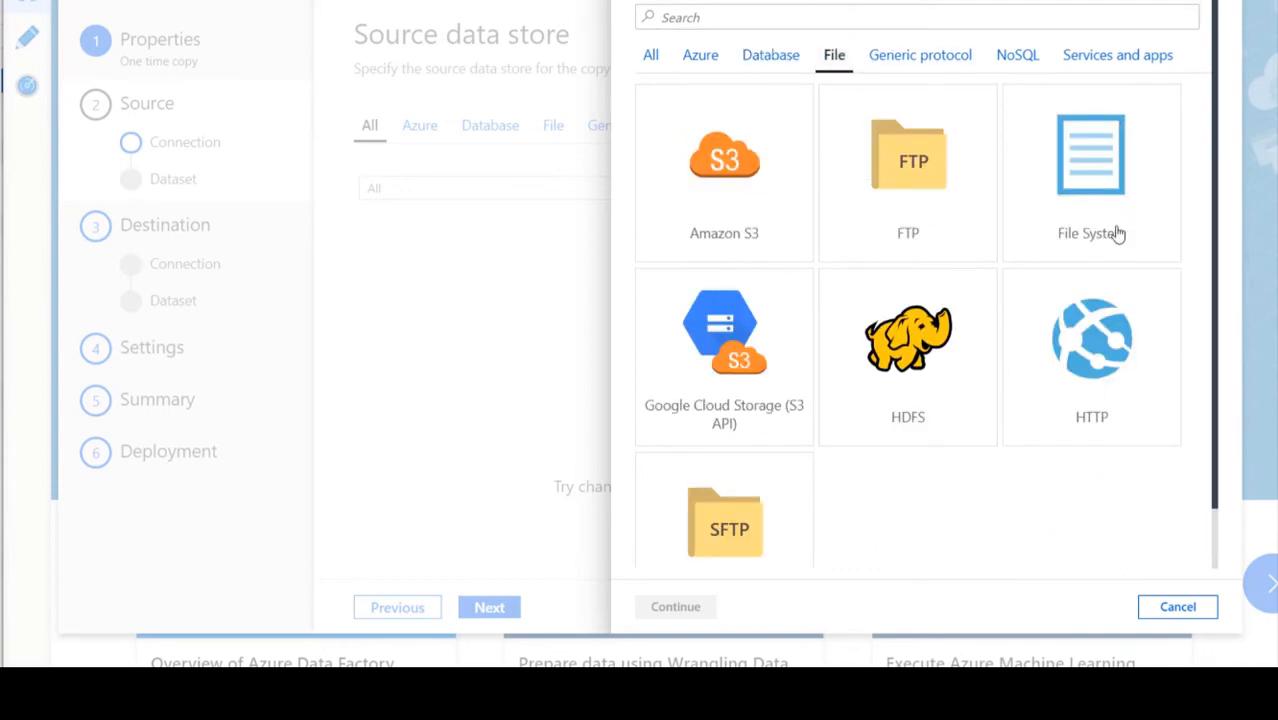
pyautogui.scroll(-1, 935, 371)
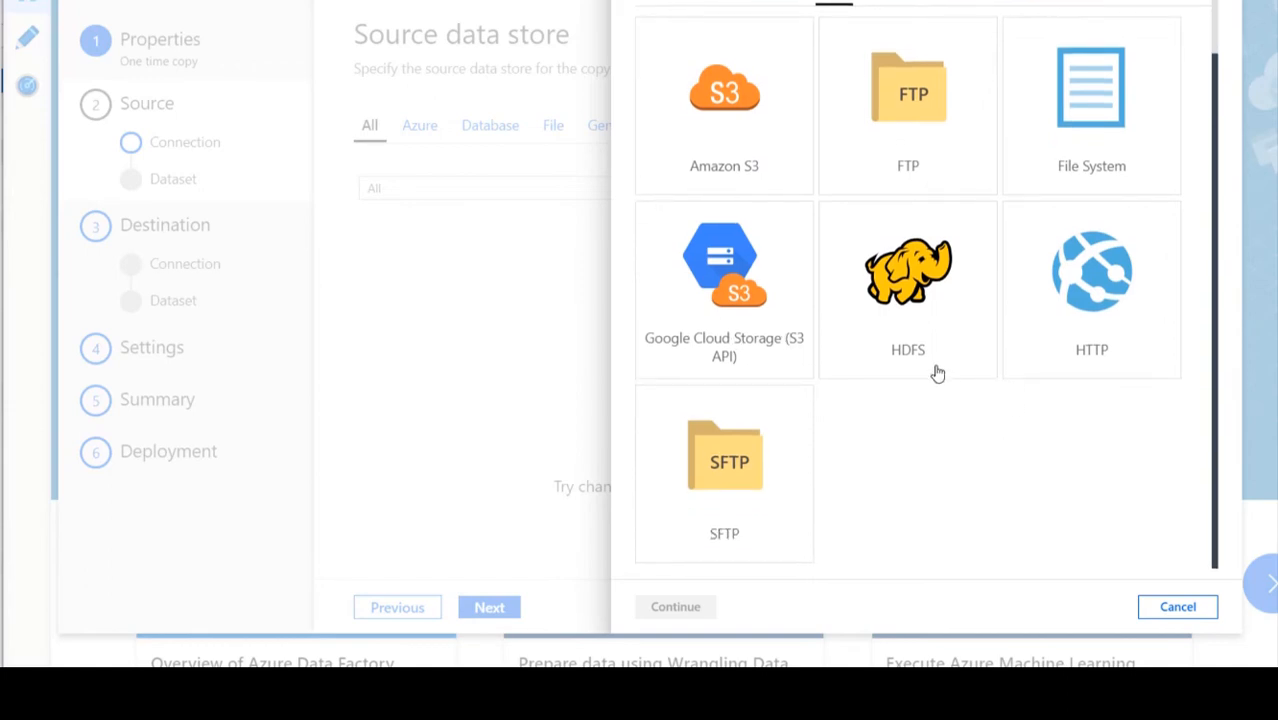
pyautogui.scroll(1, 981, 339)
pyautogui.click(930, 58)
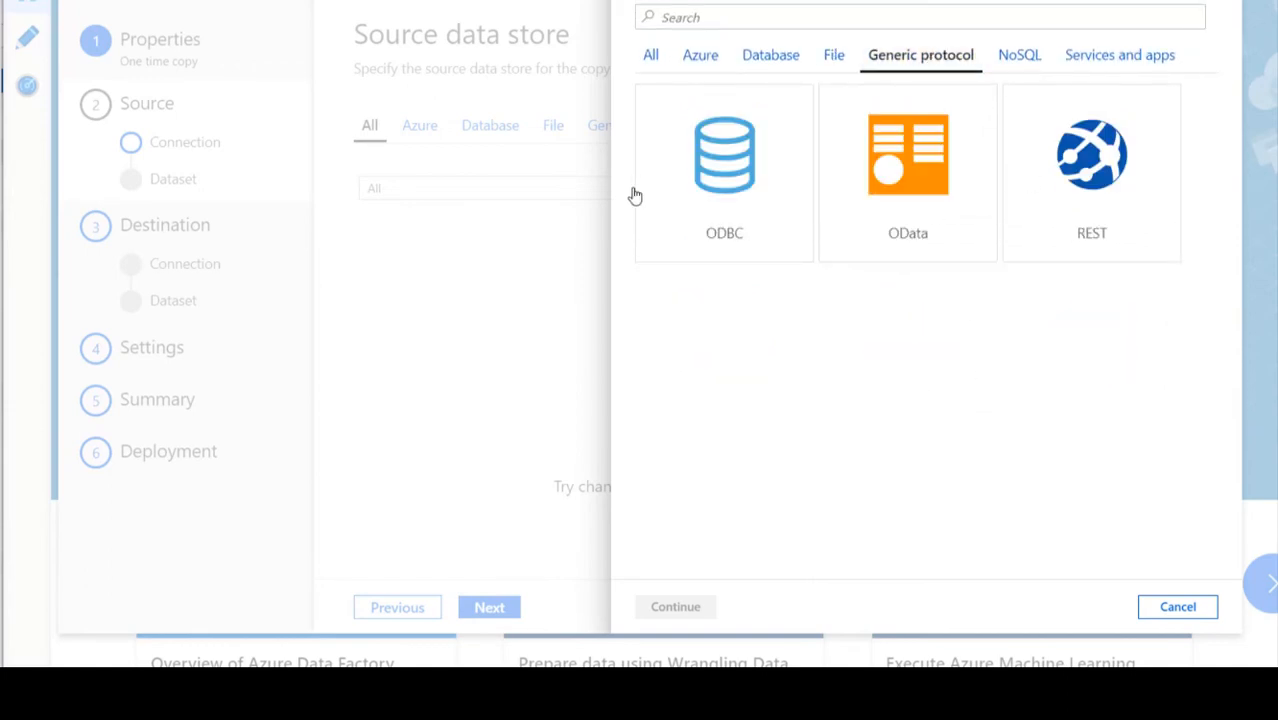
pyautogui.click(1022, 58)
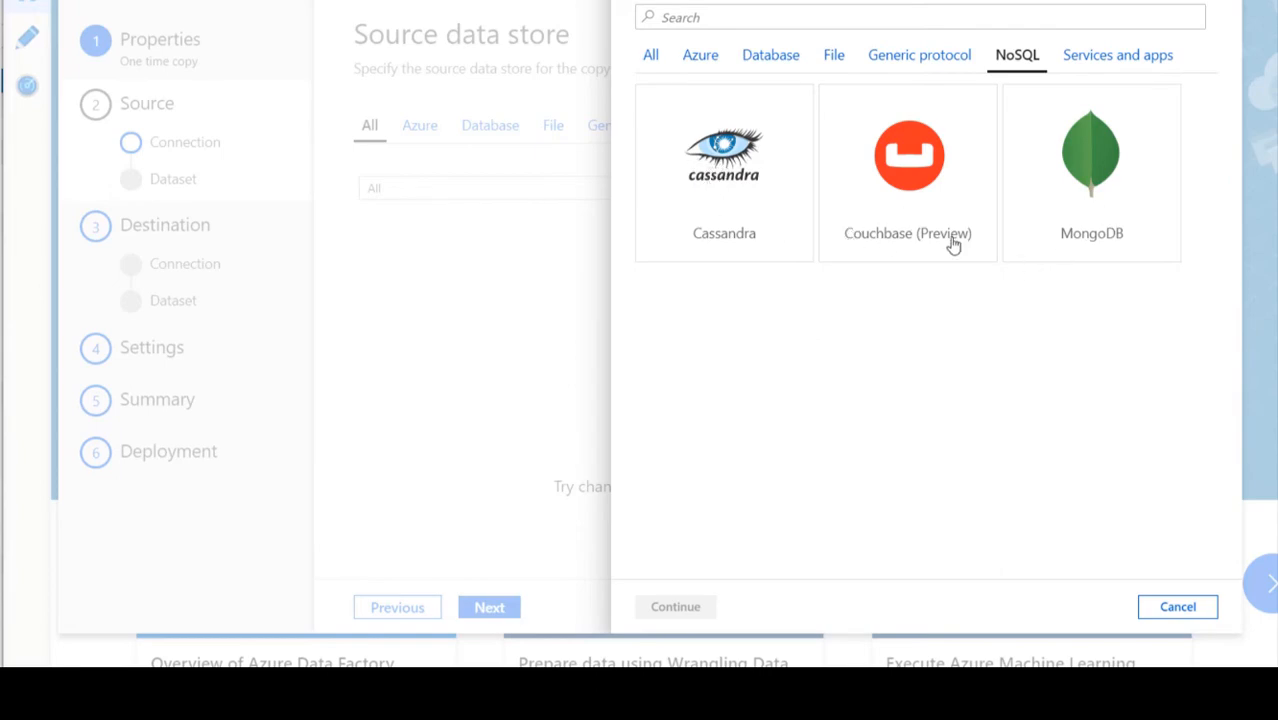
pyautogui.click(1100, 60)
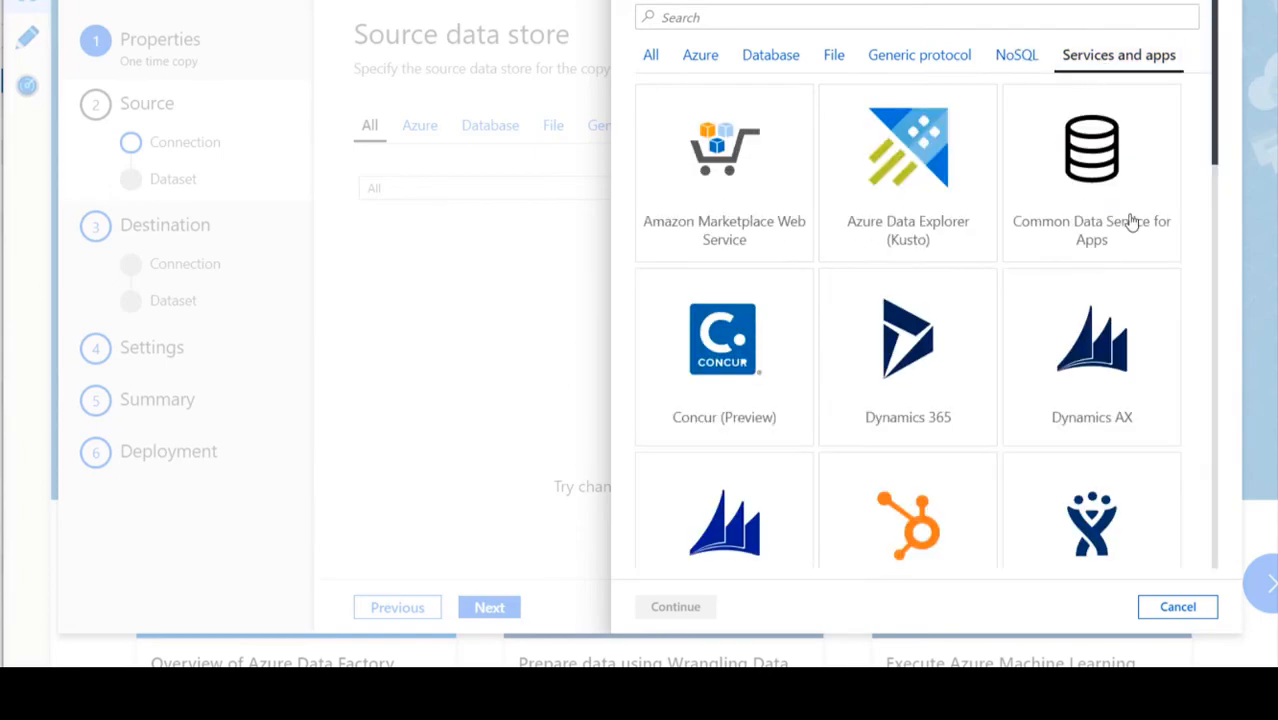
pyautogui.scroll(-8, 1131, 222)
pyautogui.scroll(-5, 1131, 222)
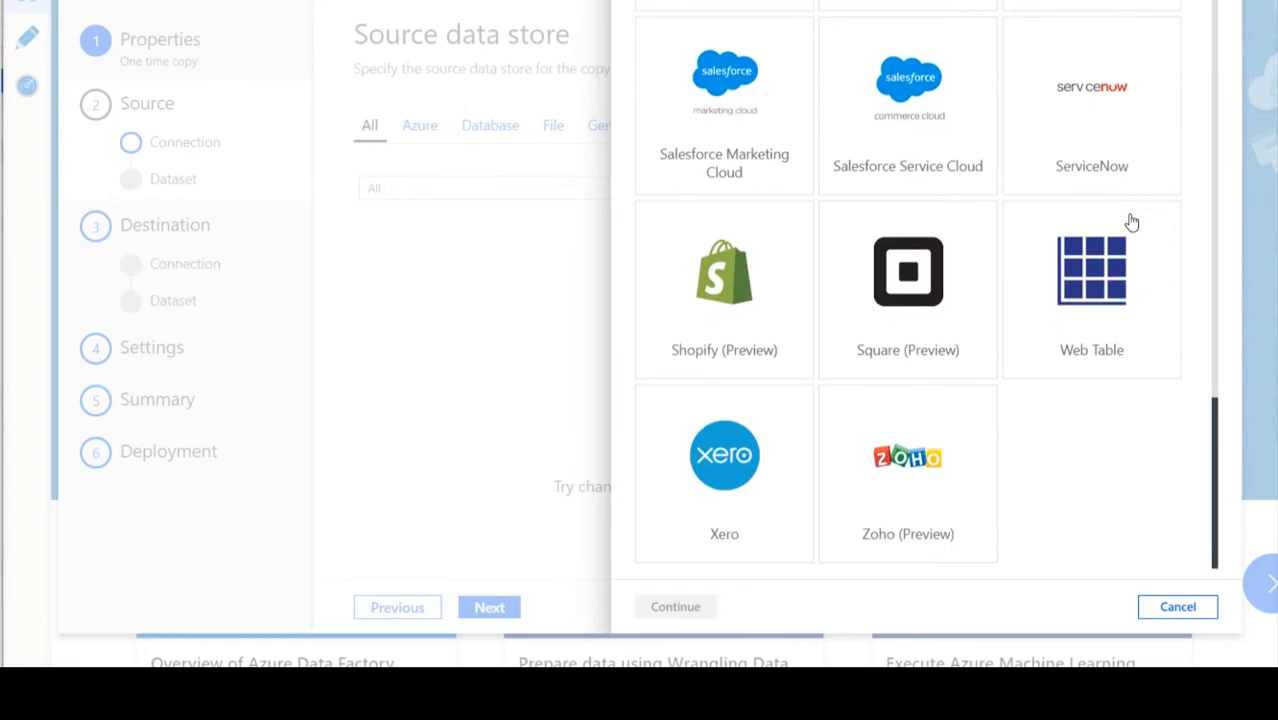
pyautogui.scroll(15, 1131, 222)
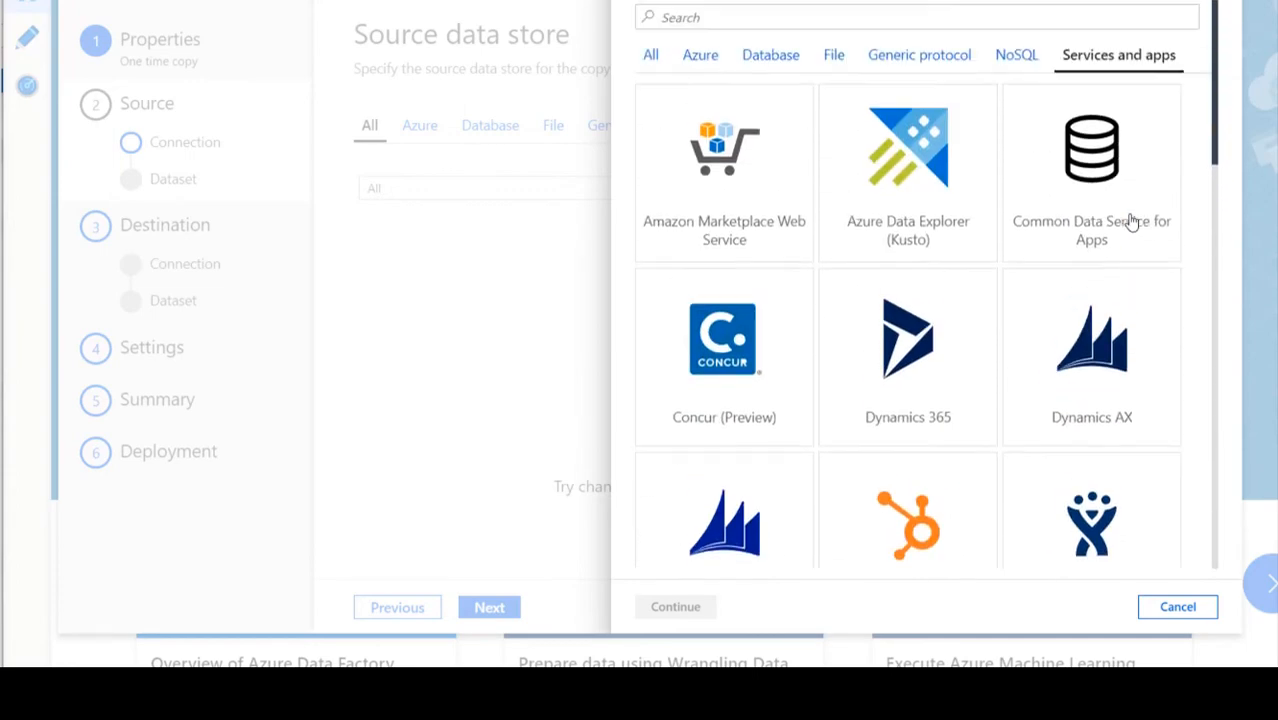
# Show and scroll through connectors from all categories
pyautogui.click(651, 57)
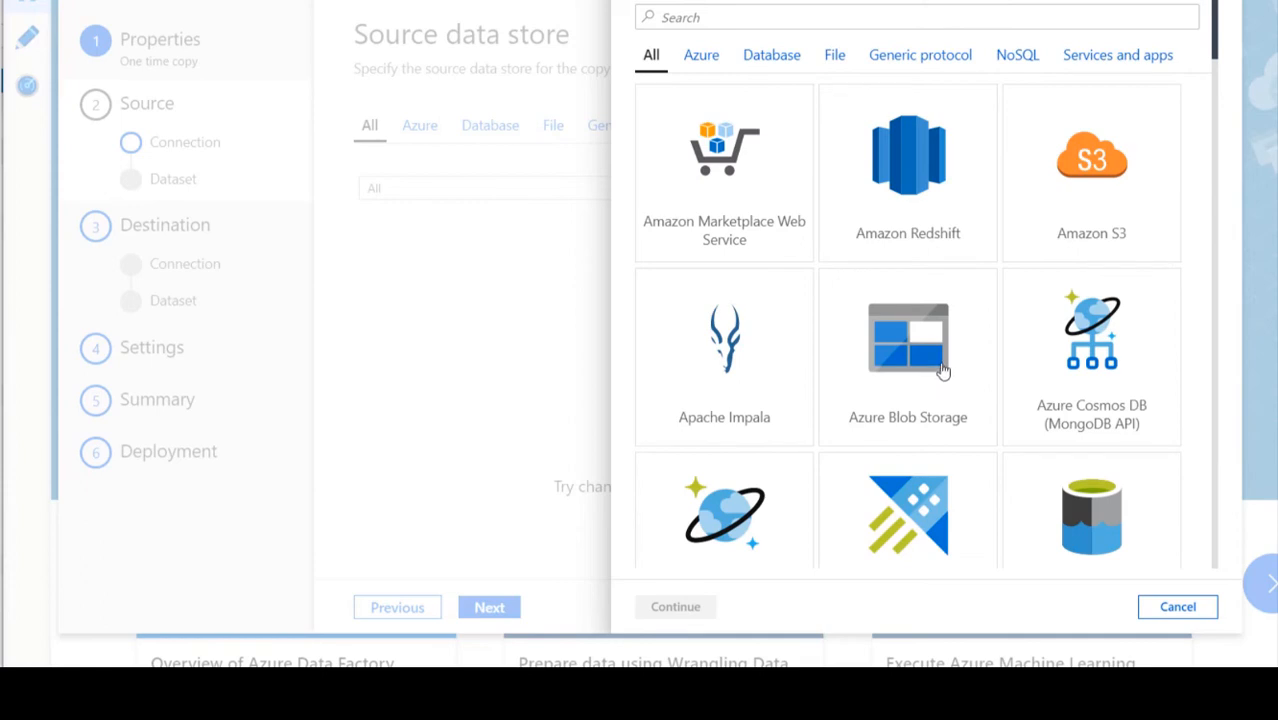
pyautogui.scroll(-3, 1041, 243)
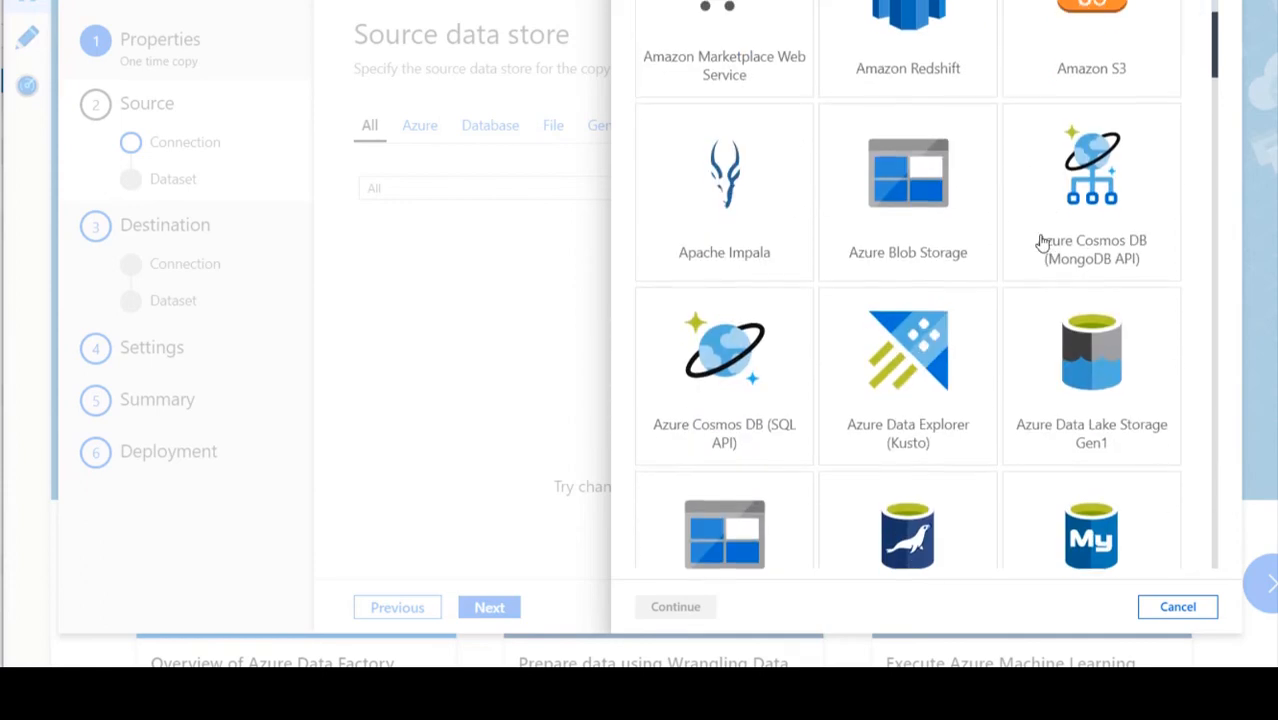
pyautogui.scroll(-1, 1041, 243)
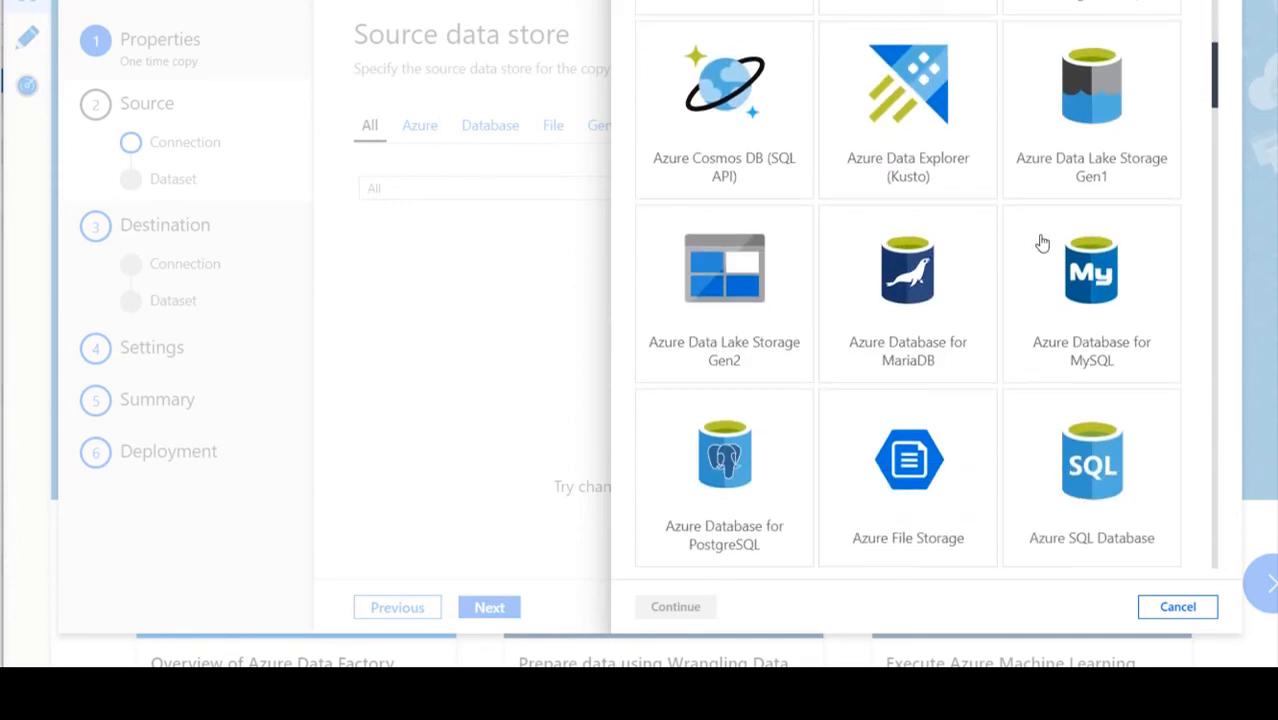
pyautogui.scroll(-4, 1041, 243)
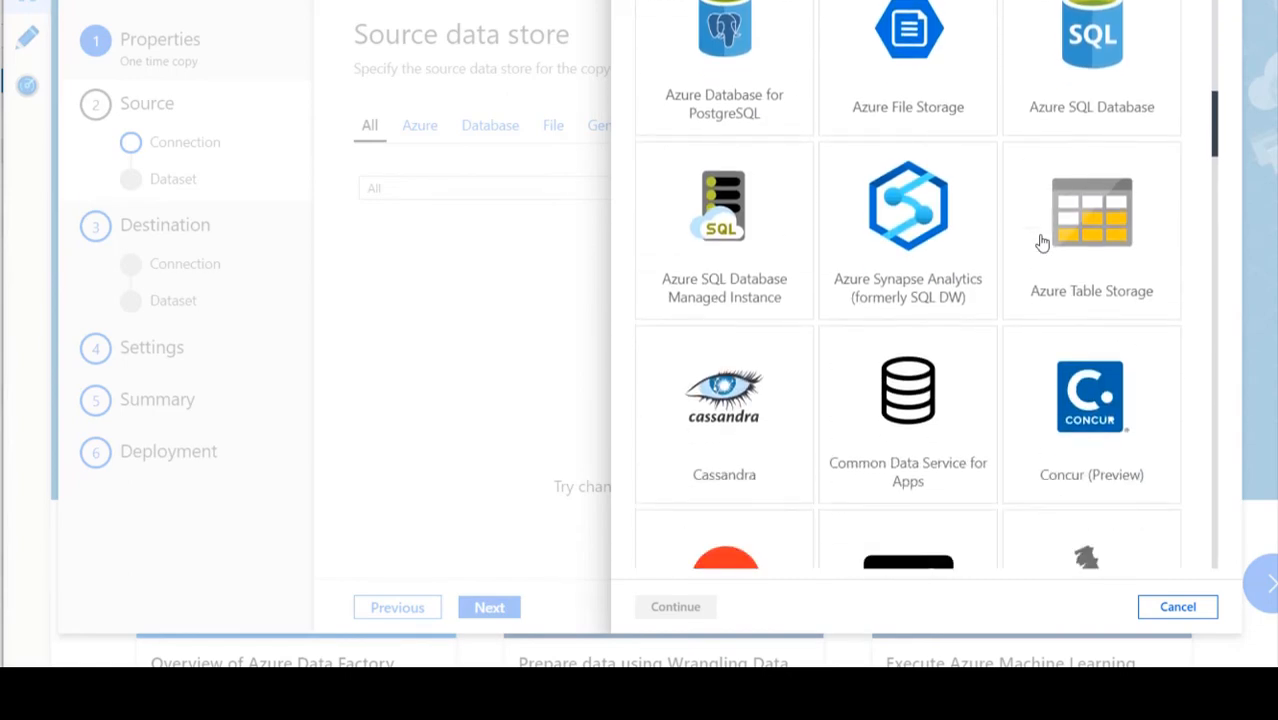
pyautogui.scroll(10, 993, 248)
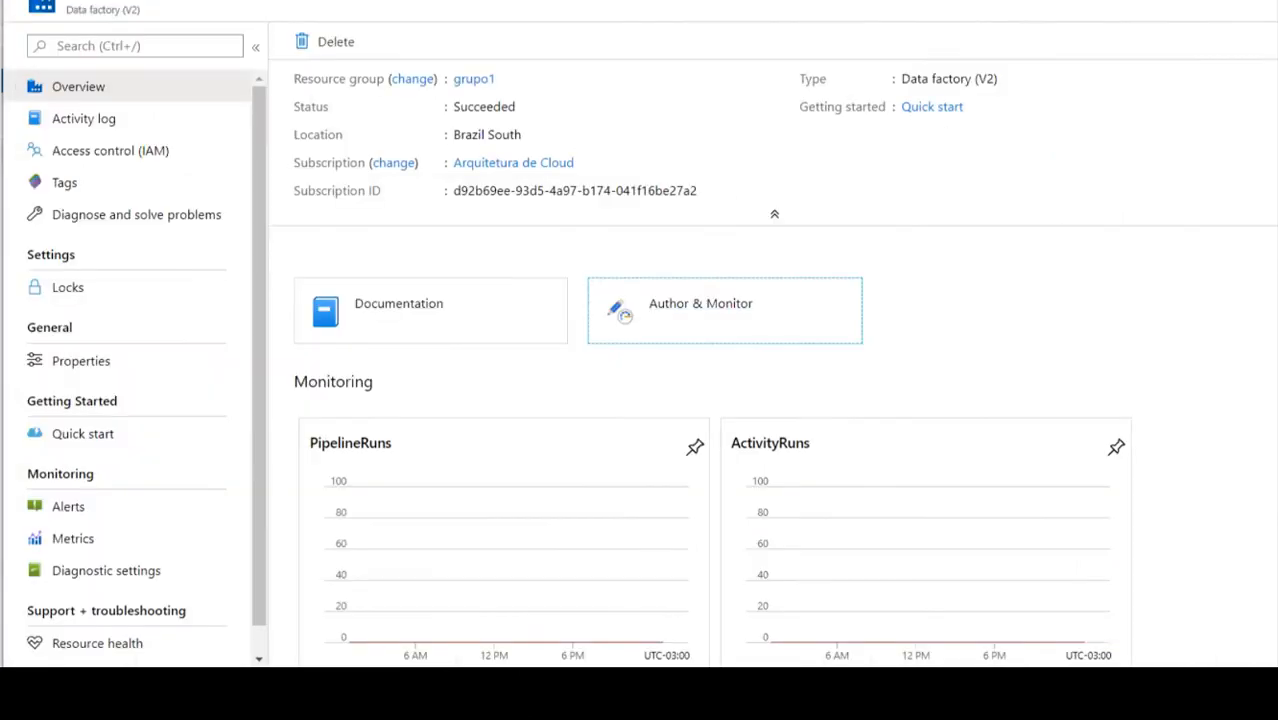
# Open the meudisco storage account from portal Home and list its blob containers
pyautogui.click(130, 0)
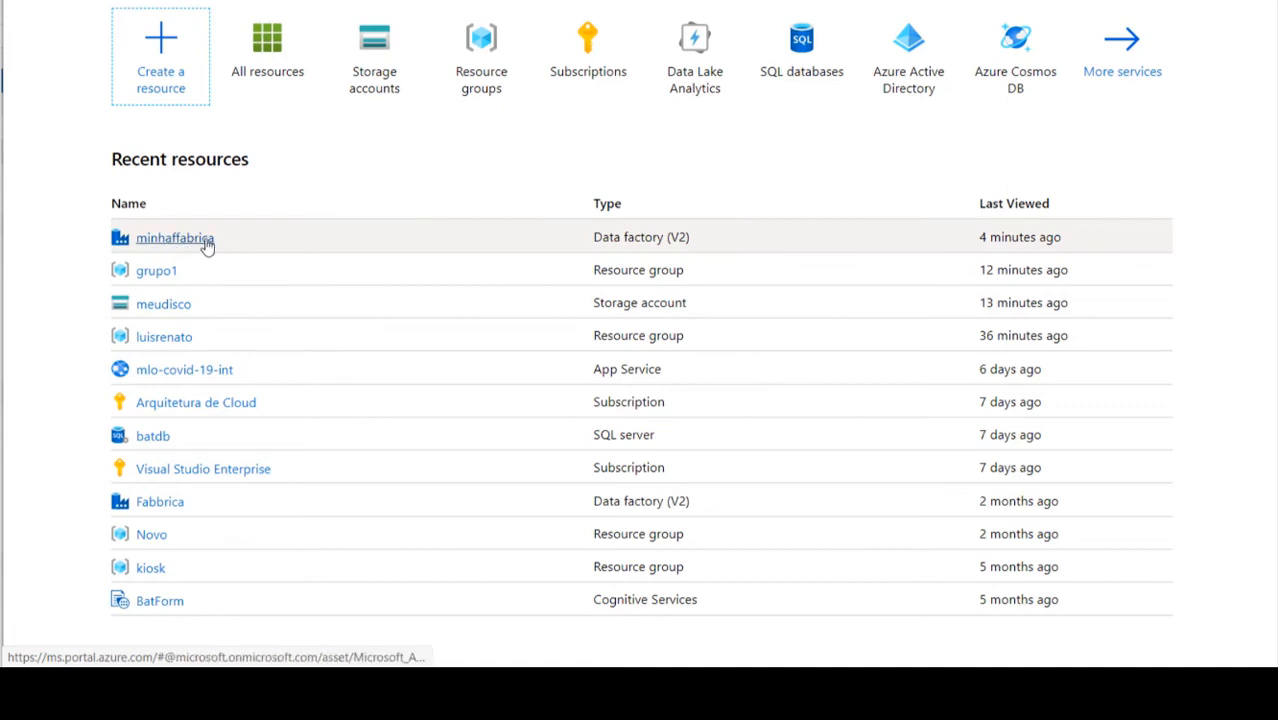
pyautogui.click(176, 312)
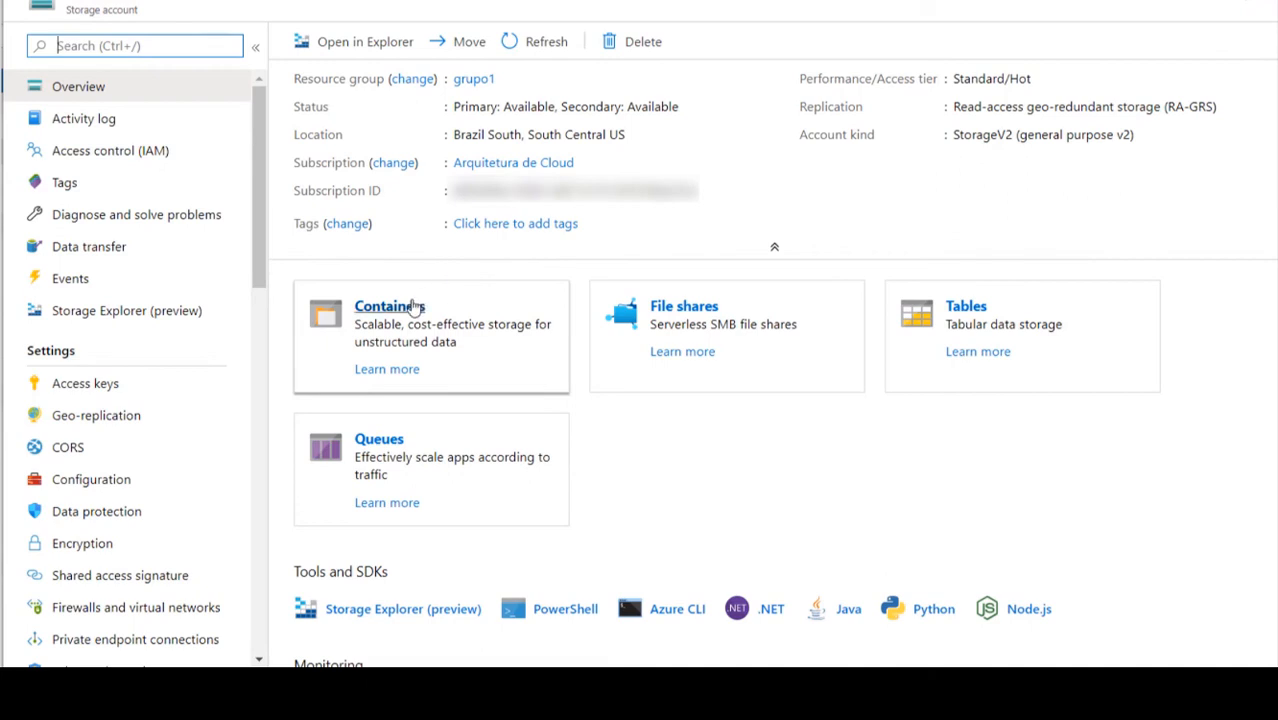
pyautogui.click(396, 311)
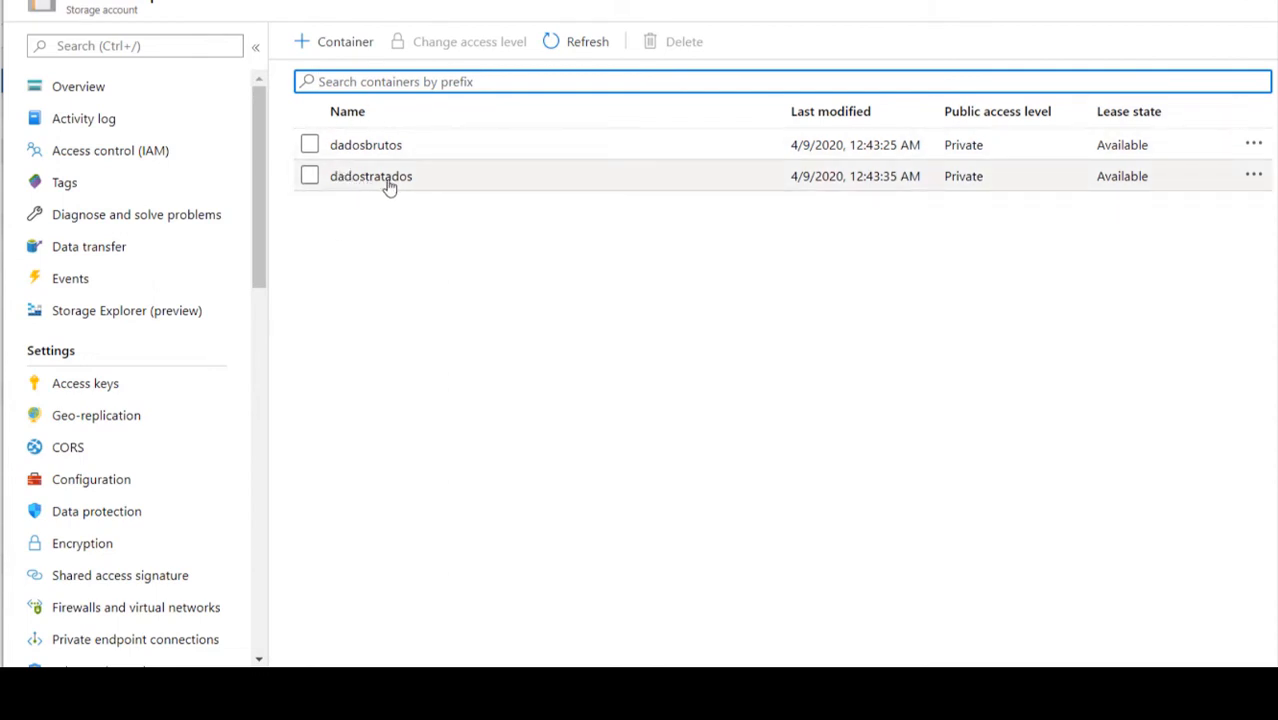
# Open the dadosbrutos container, cancel an upload, and bring up the Windows Start menu
pyautogui.click(352, 150)
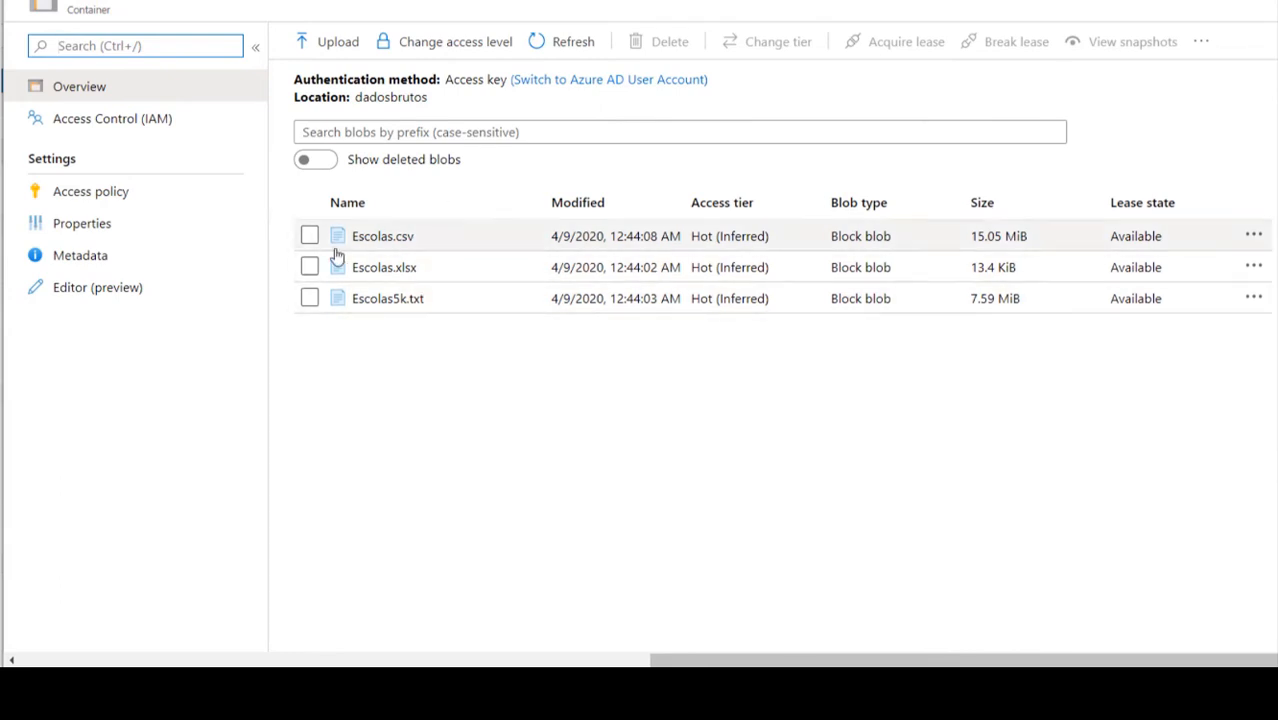
pyautogui.click(318, 42)
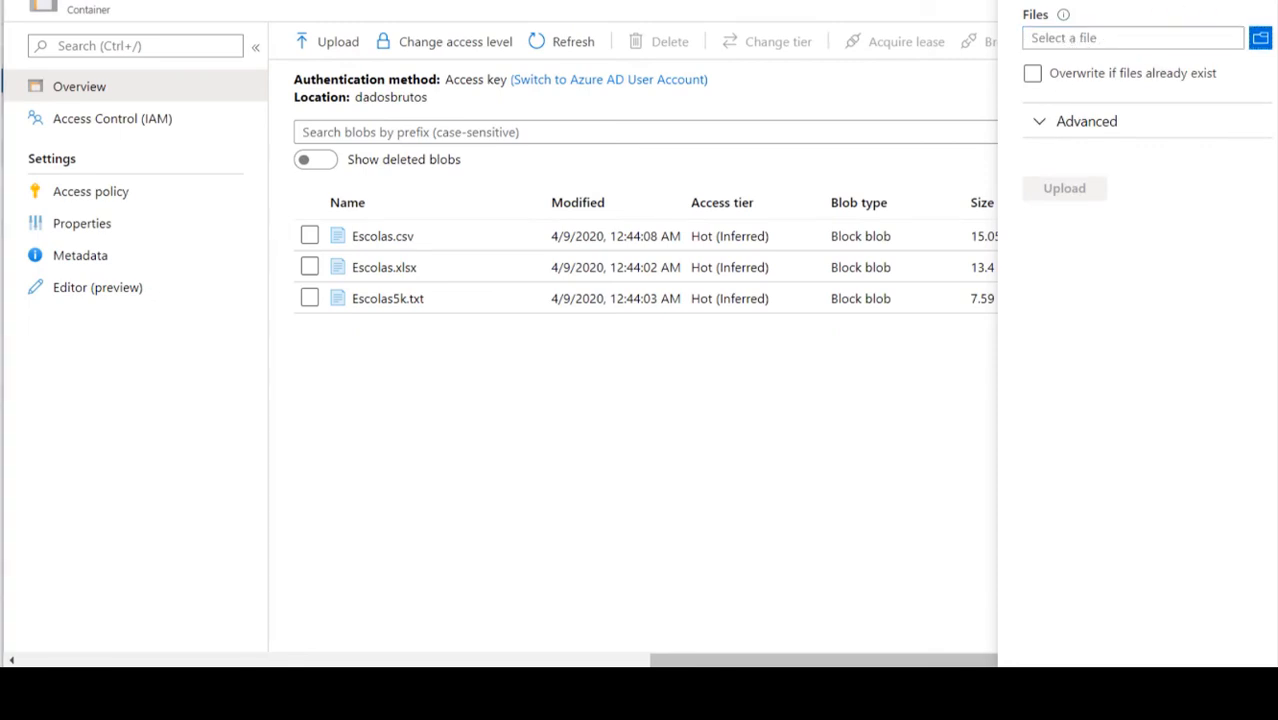
pyautogui.click(1259, 2)
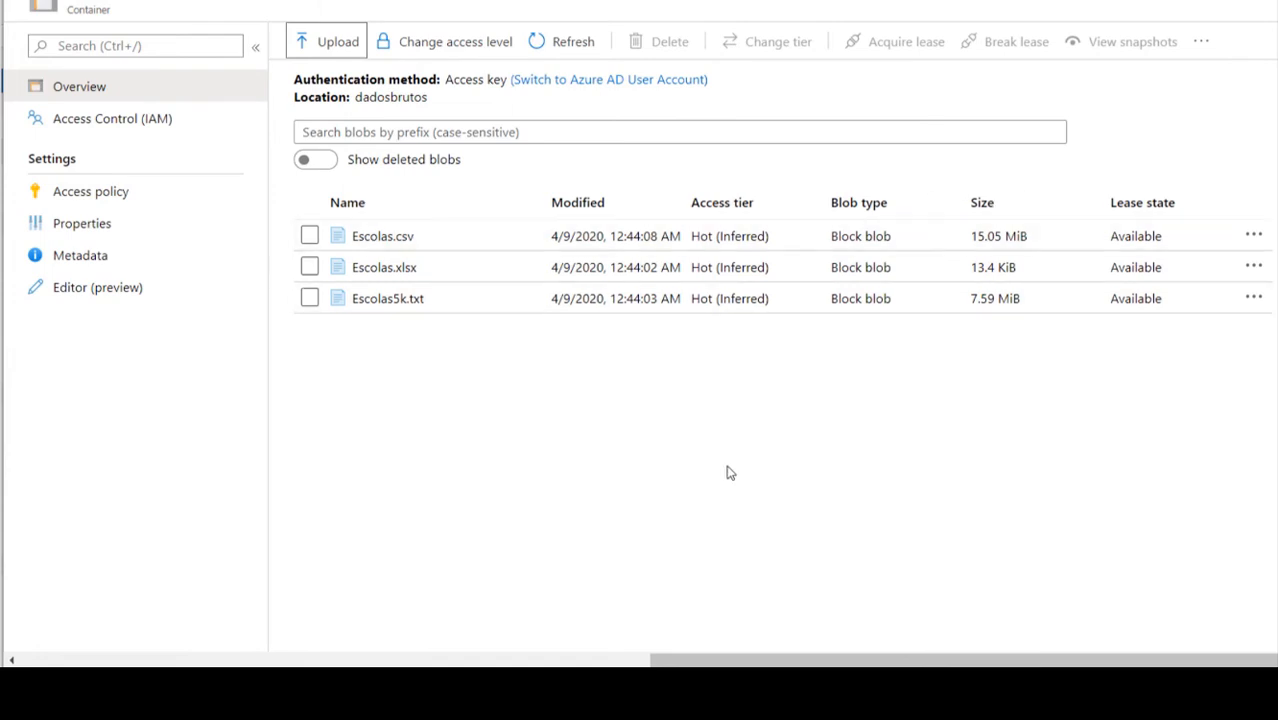
pyautogui.hotkey('alt', 'Tab')
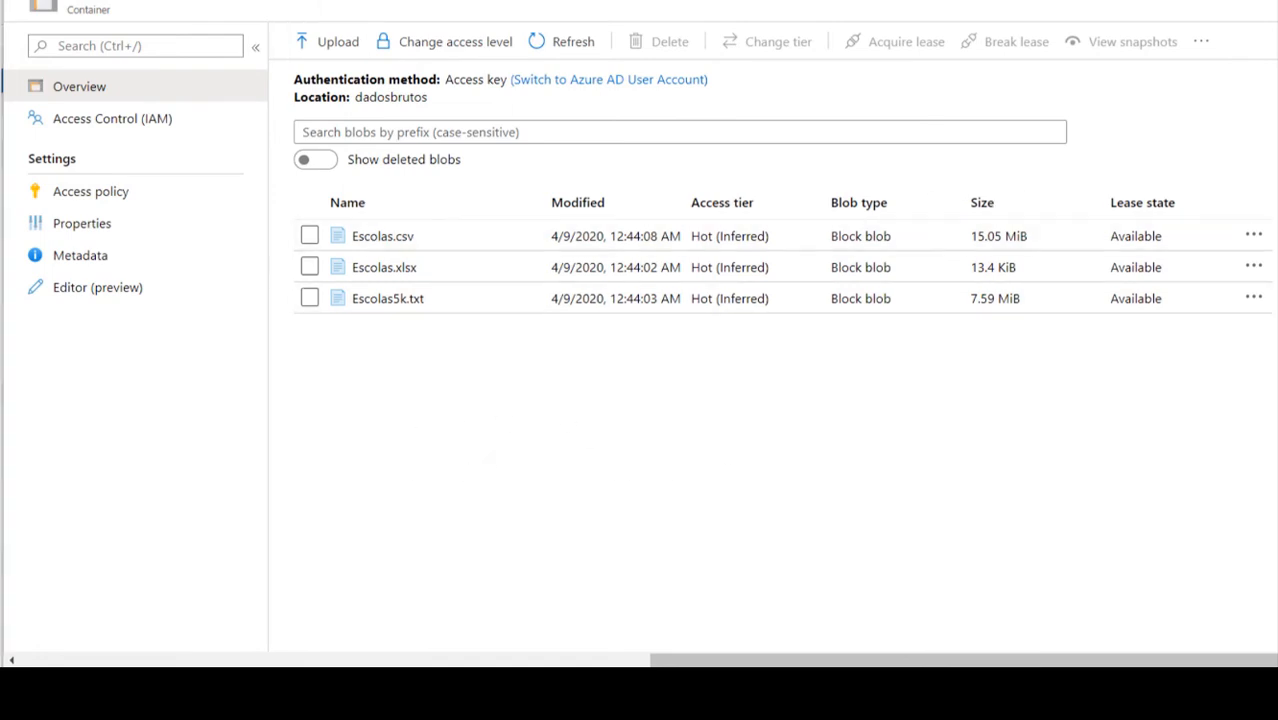
pyautogui.press('super')
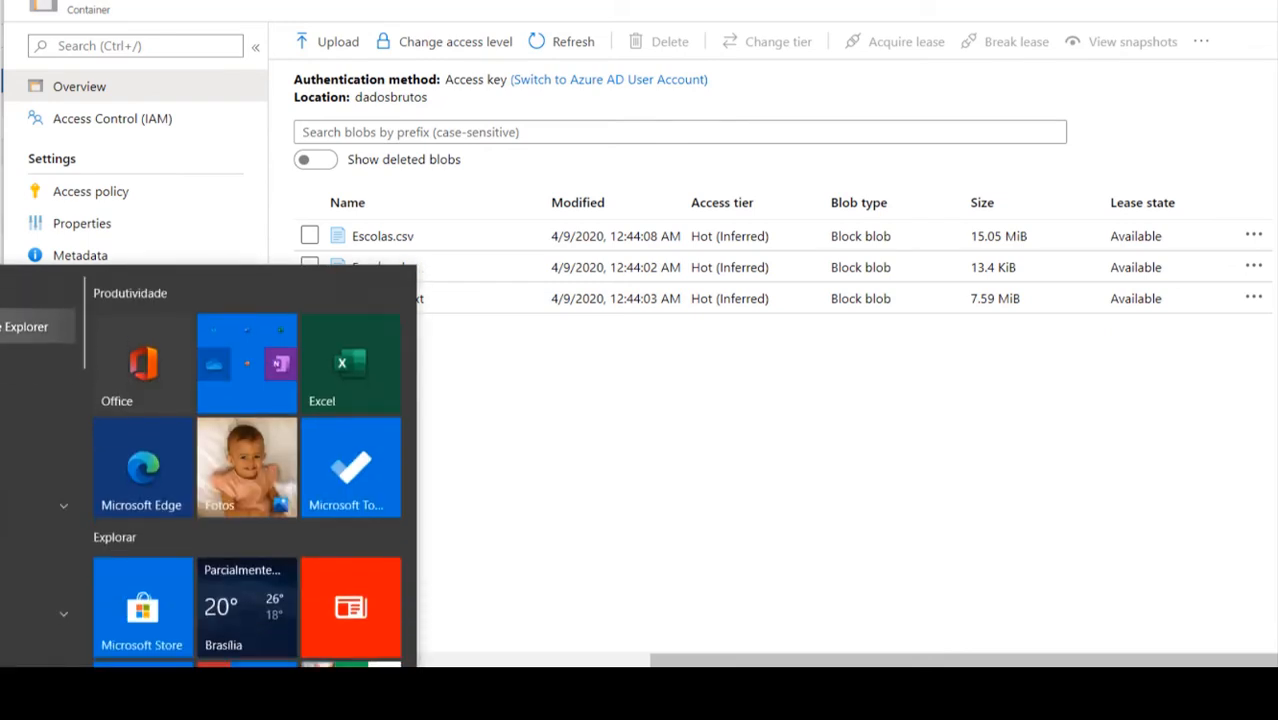
# Launch Storage Explorer and open the dadosbrutos blob container under meudisco
pyautogui.click(20, 325)
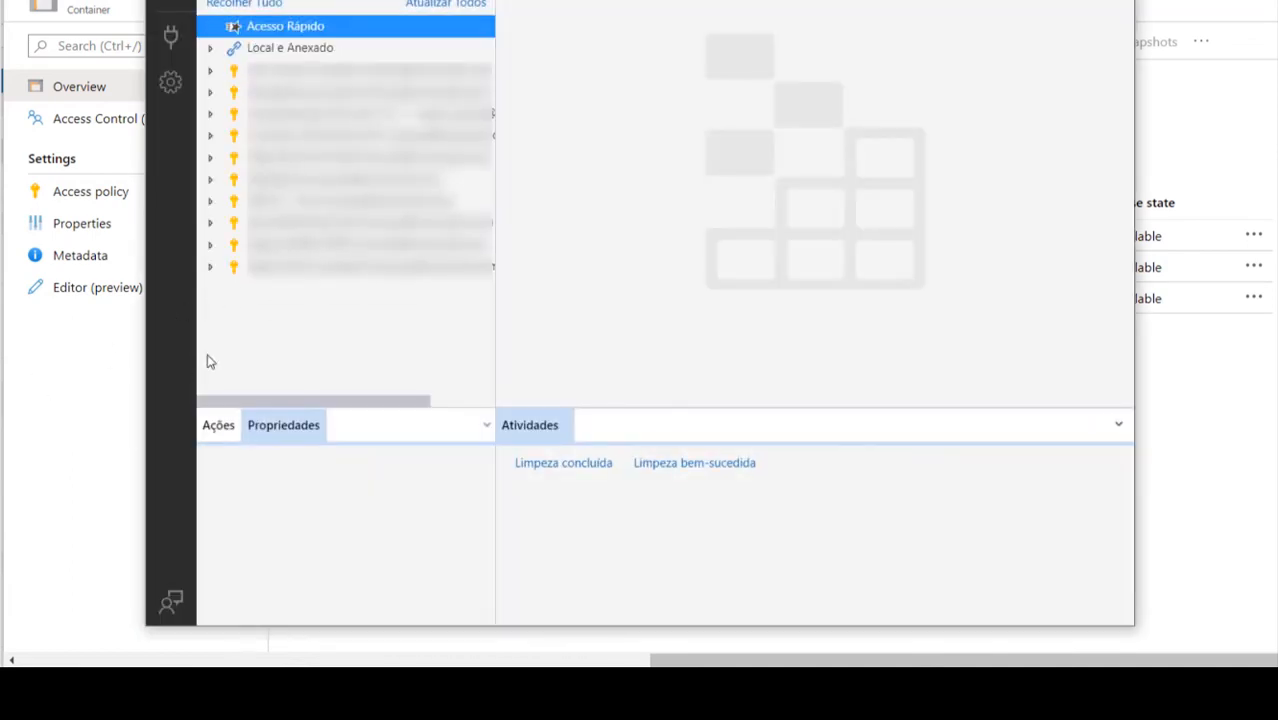
pyautogui.click(210, 91)
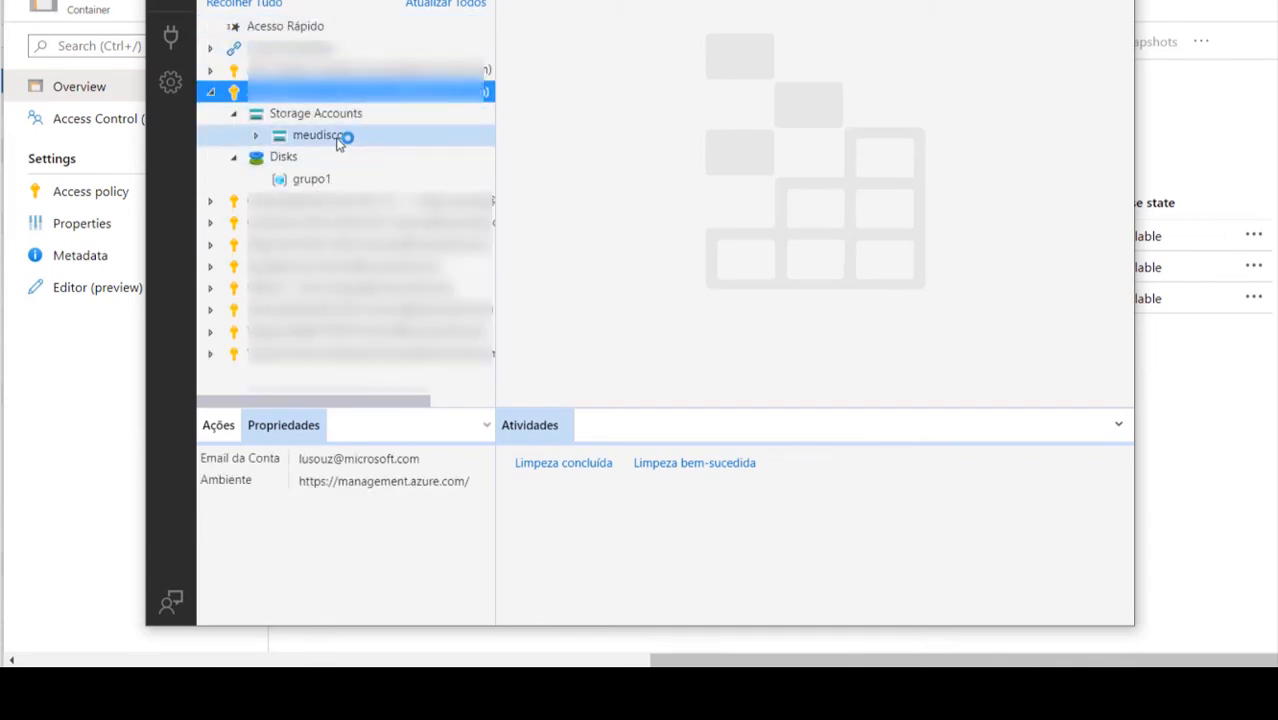
pyautogui.click(340, 134)
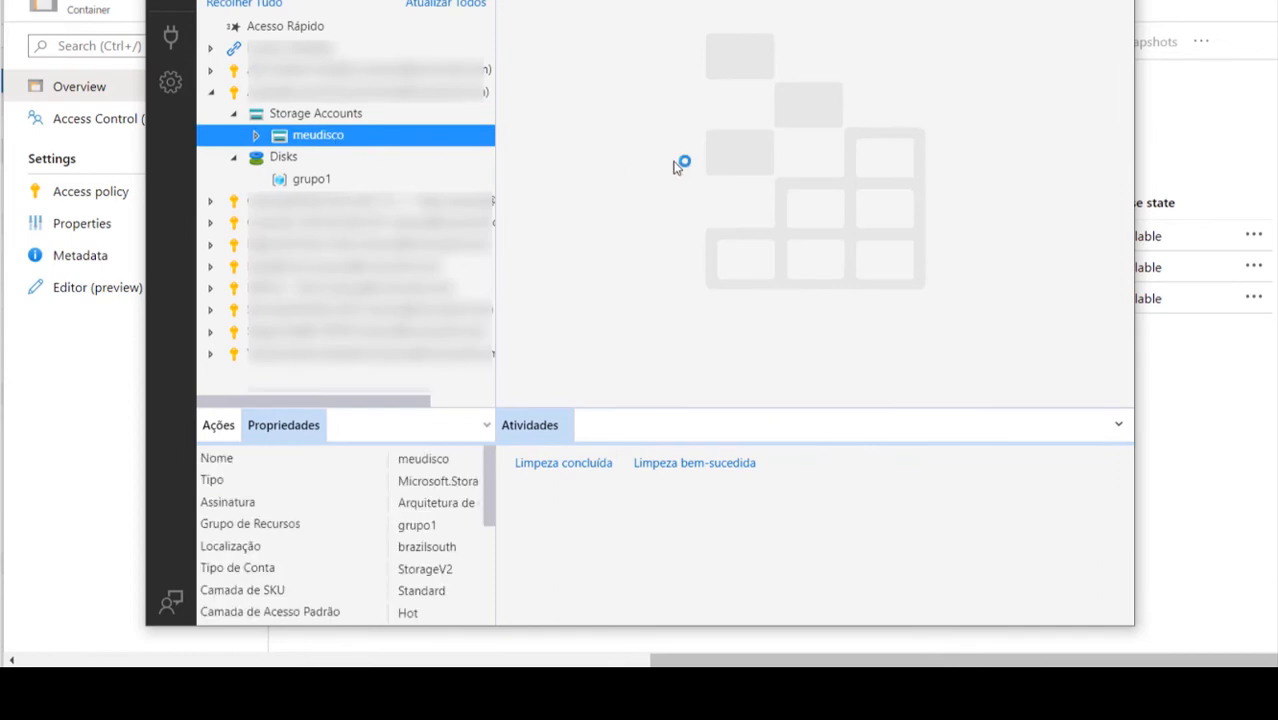
pyautogui.click(257, 135)
pyautogui.click(285, 160)
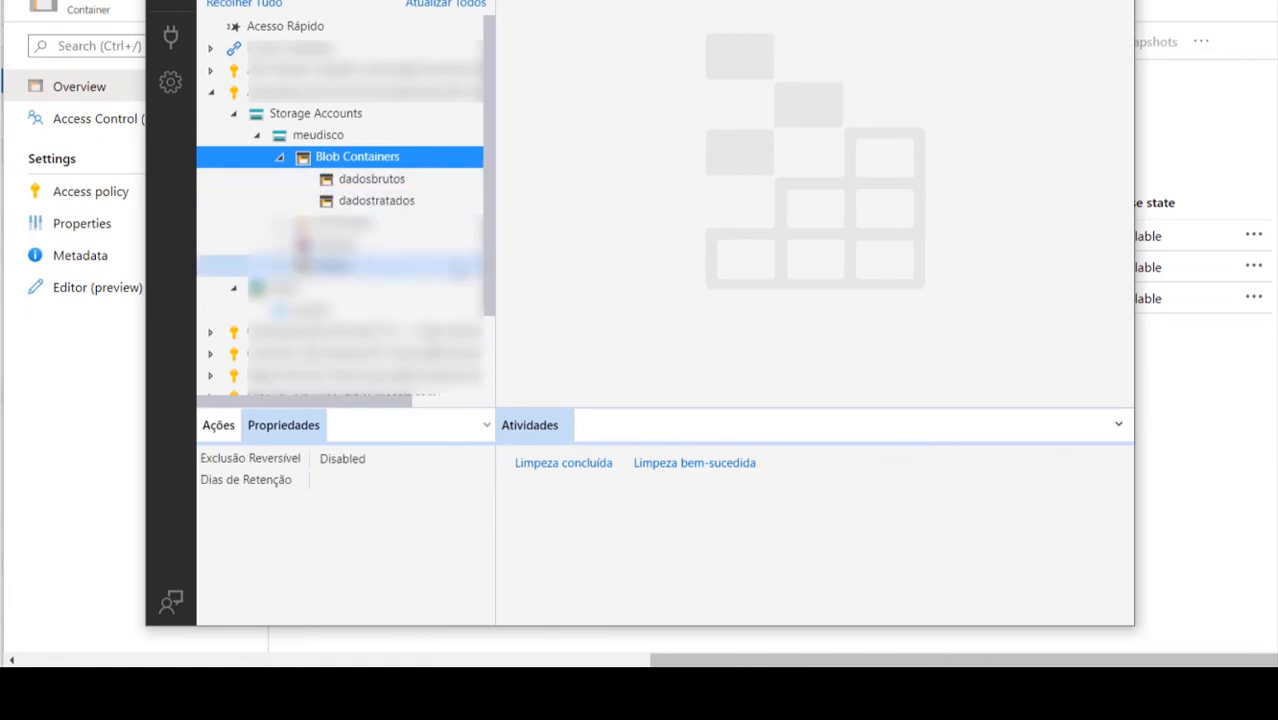
pyautogui.click(384, 181)
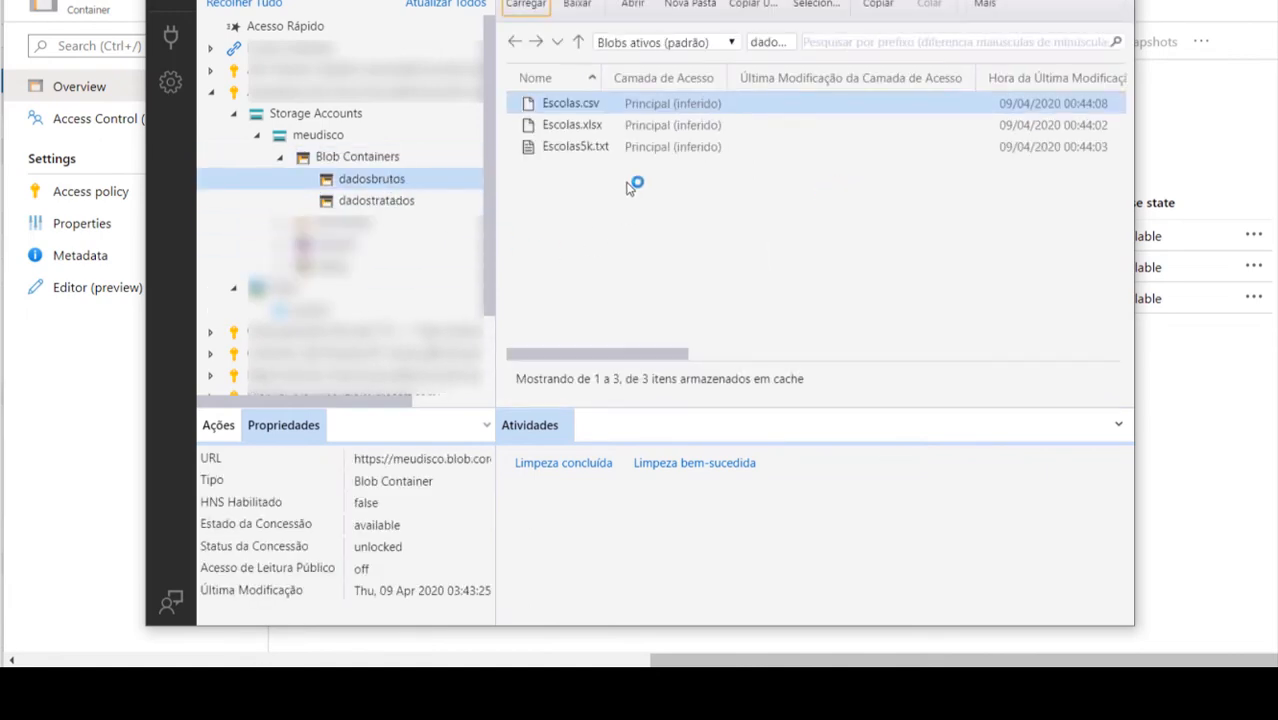
# Check the dadostratados and dadosbrutos containers, then minimize Storage Explorer
pyautogui.keyDown('ctrl'); pyautogui.click(575, 126); pyautogui.keyUp('ctrl')
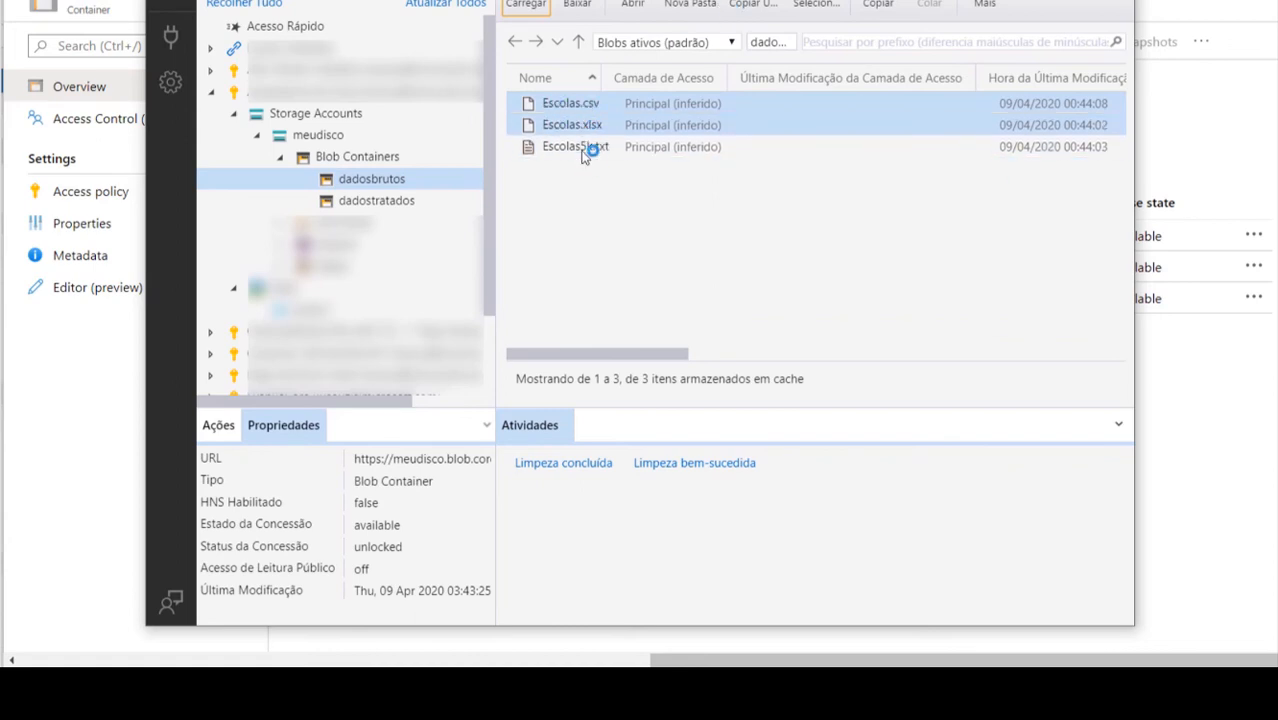
pyautogui.click(404, 205)
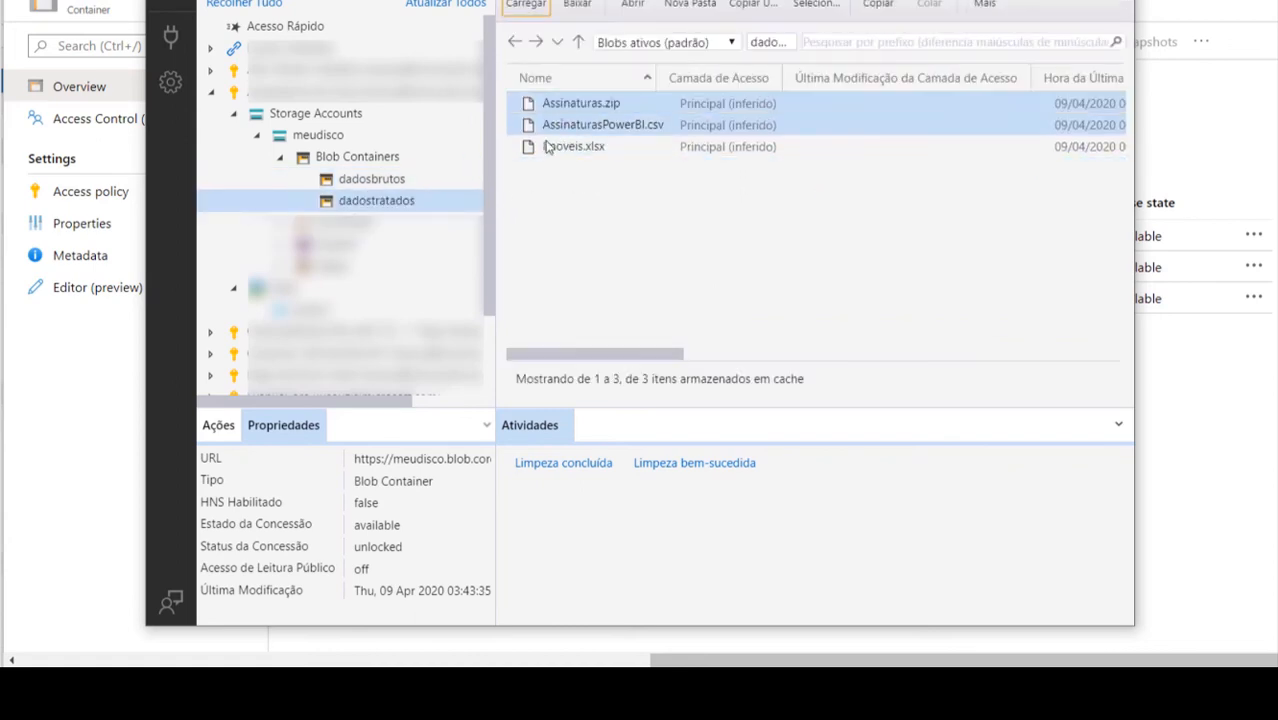
pyautogui.click(397, 180)
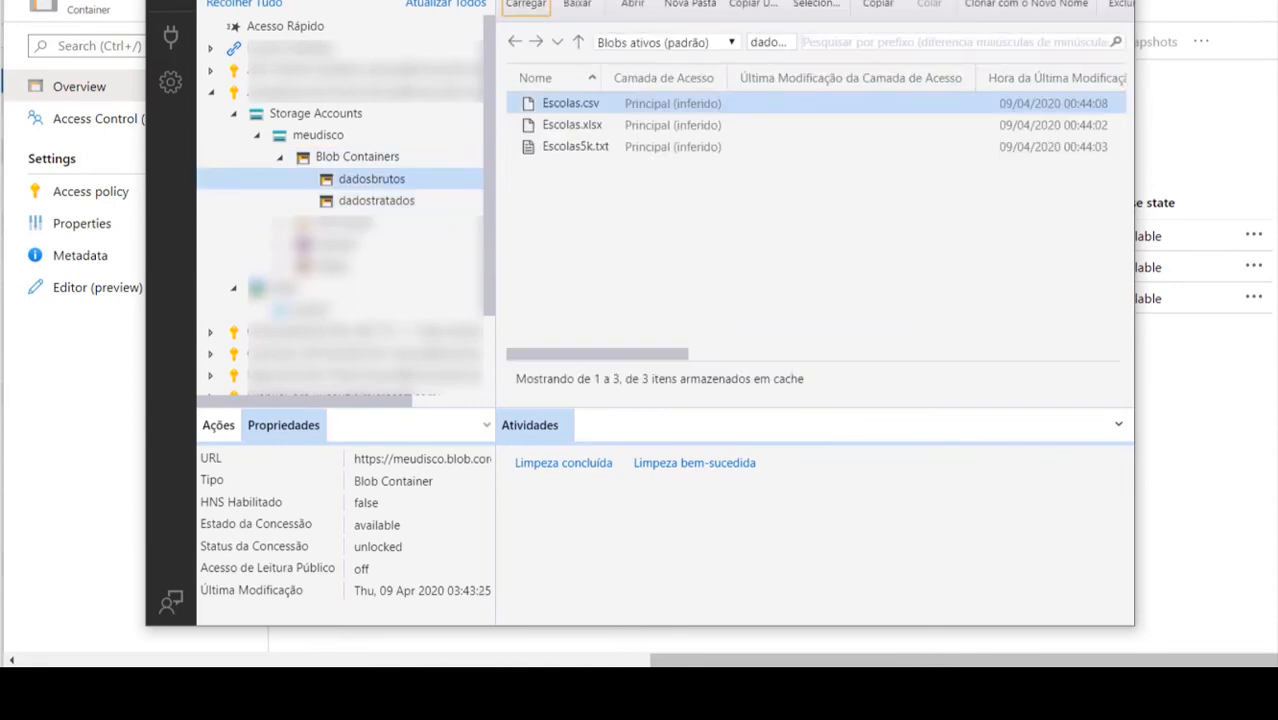
pyautogui.moveTo(640, 1); pyautogui.dragTo(642, 48)
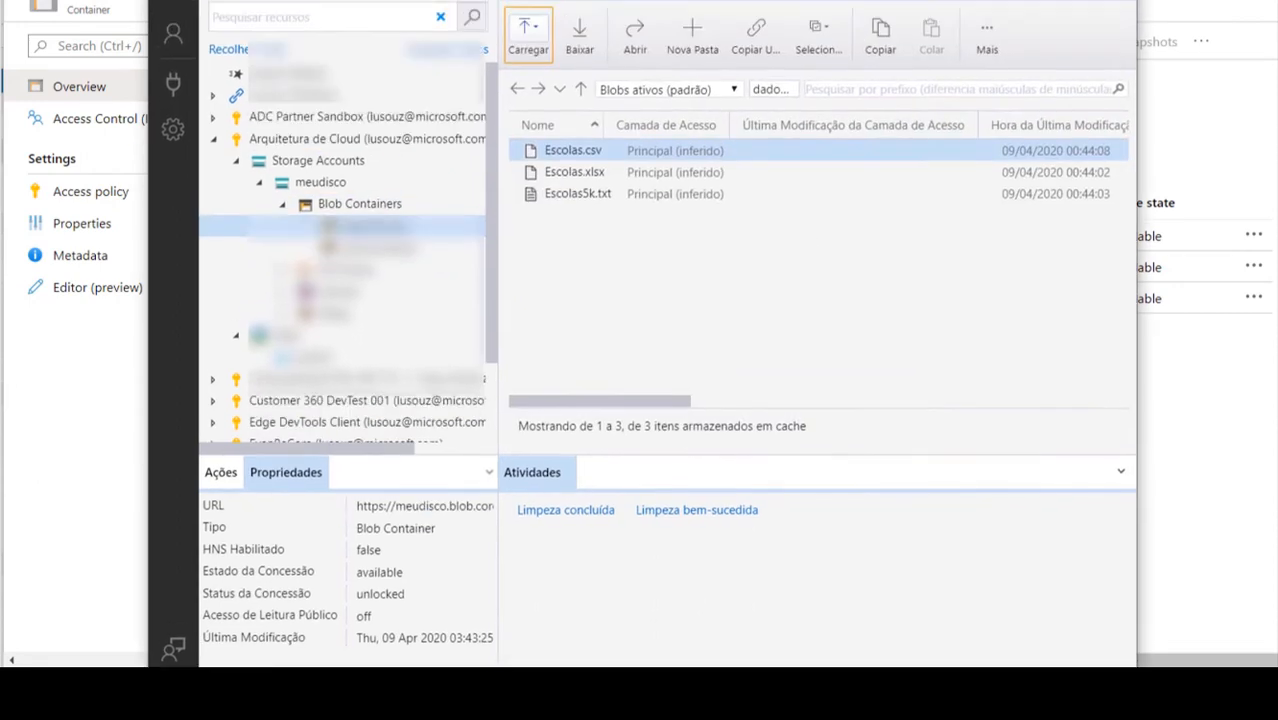
pyautogui.click(1040, 1)
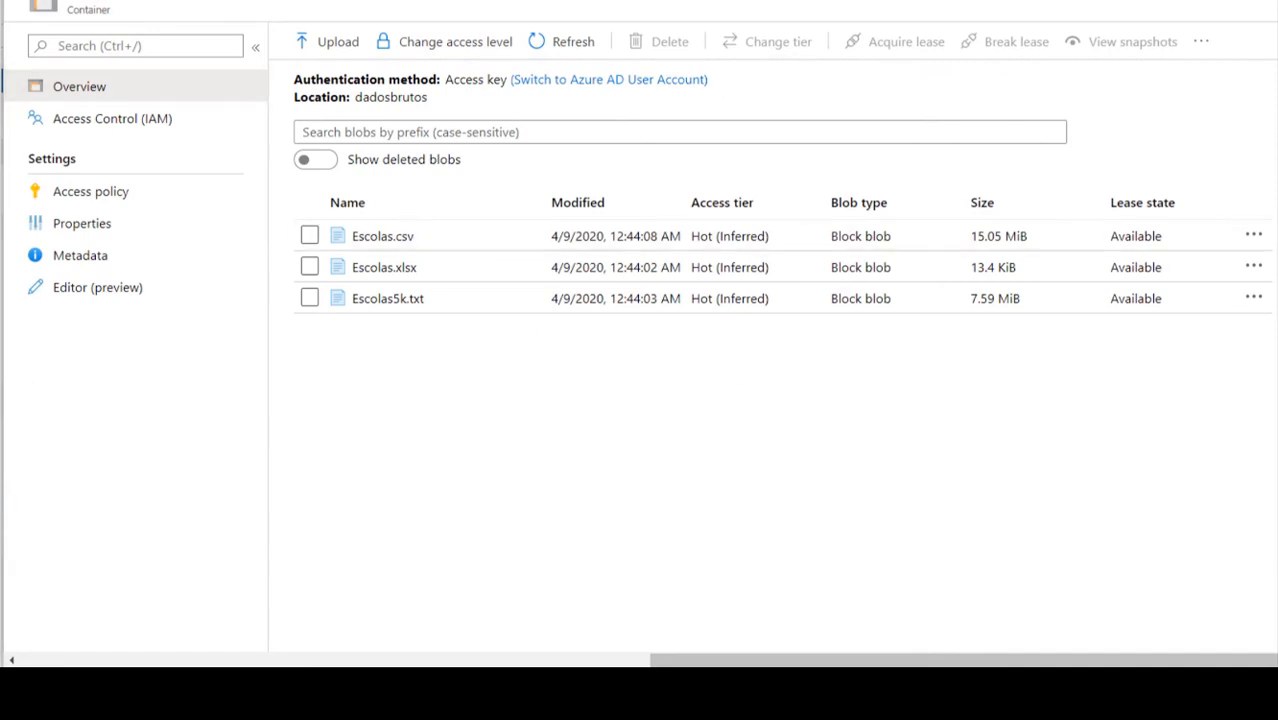
# Show all resources in the portal, starting from the Home page
pyautogui.click(36, 2)
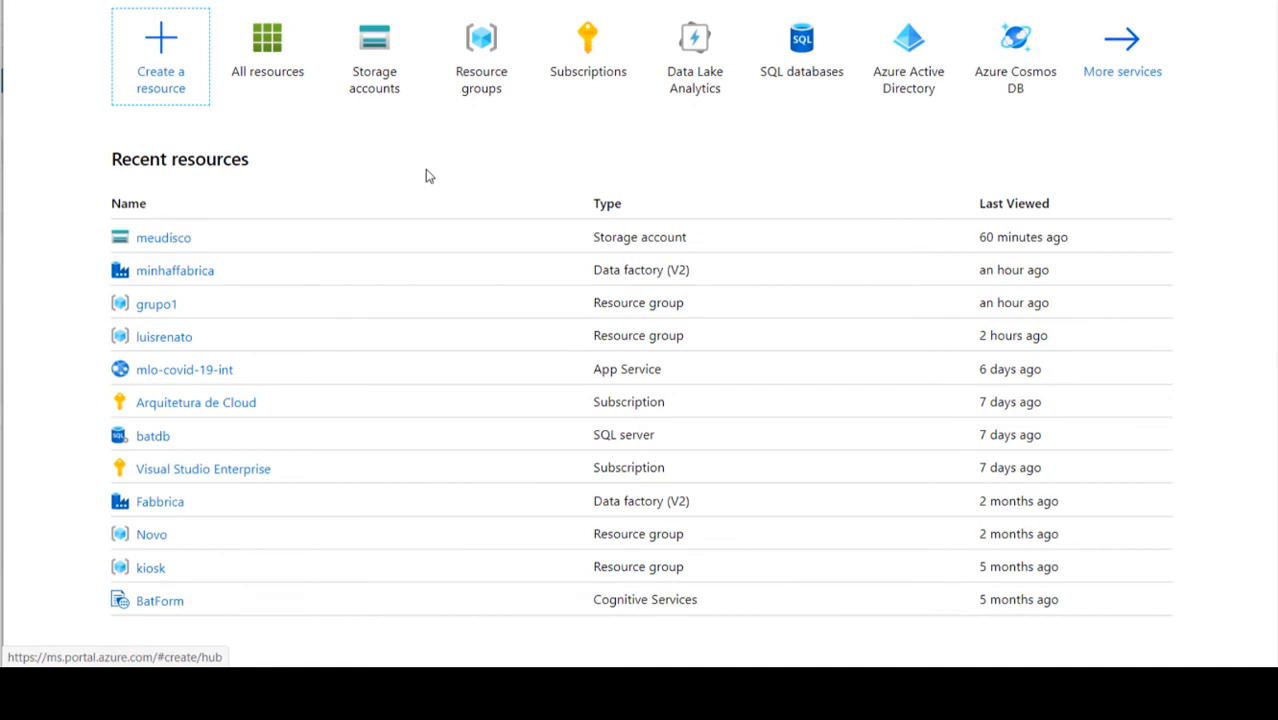
pyautogui.click(277, 56)
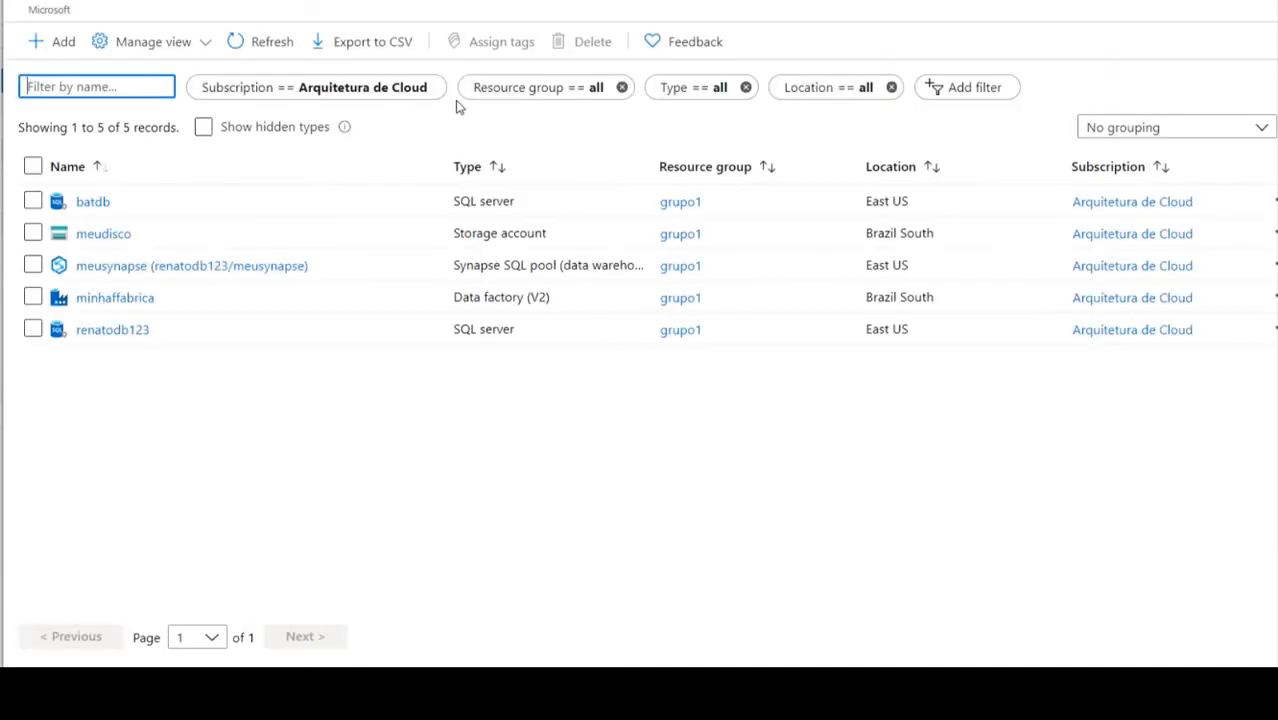
# Open the renatodb123 SQL server and then its meusynapse Synapse SQL pool
pyautogui.click(108, 331)
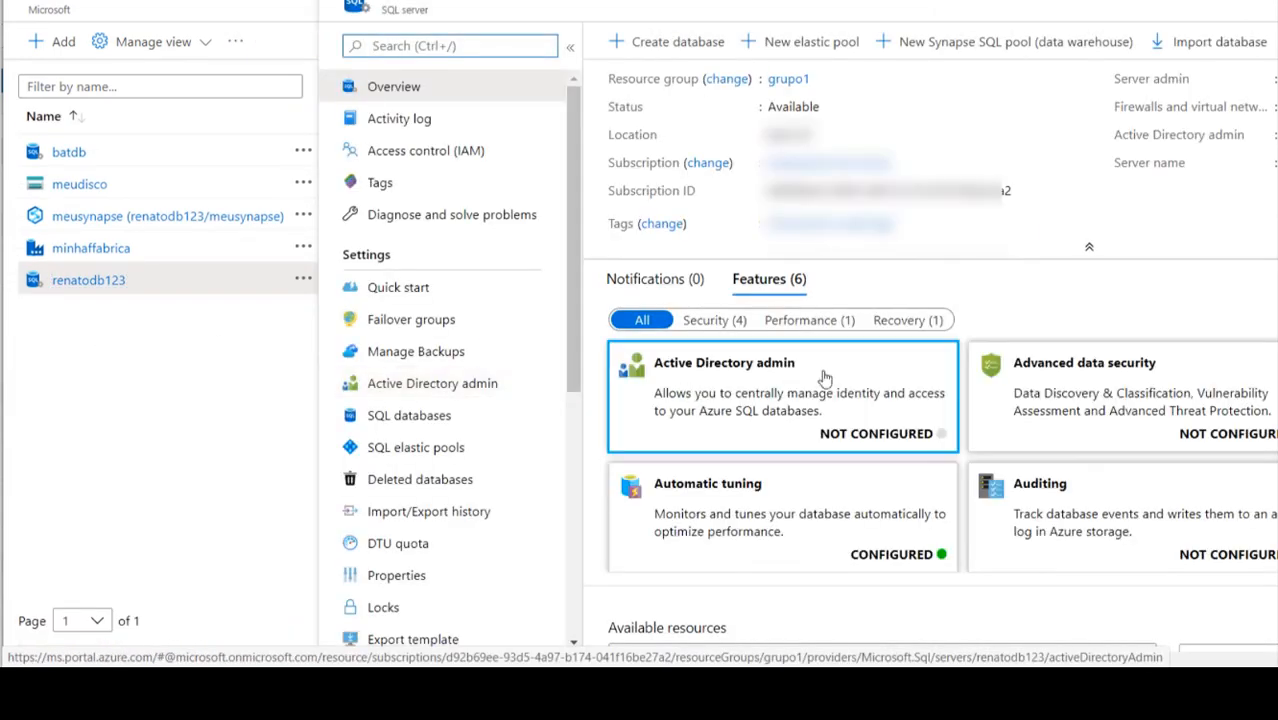
pyautogui.scroll(-5, 925, 178)
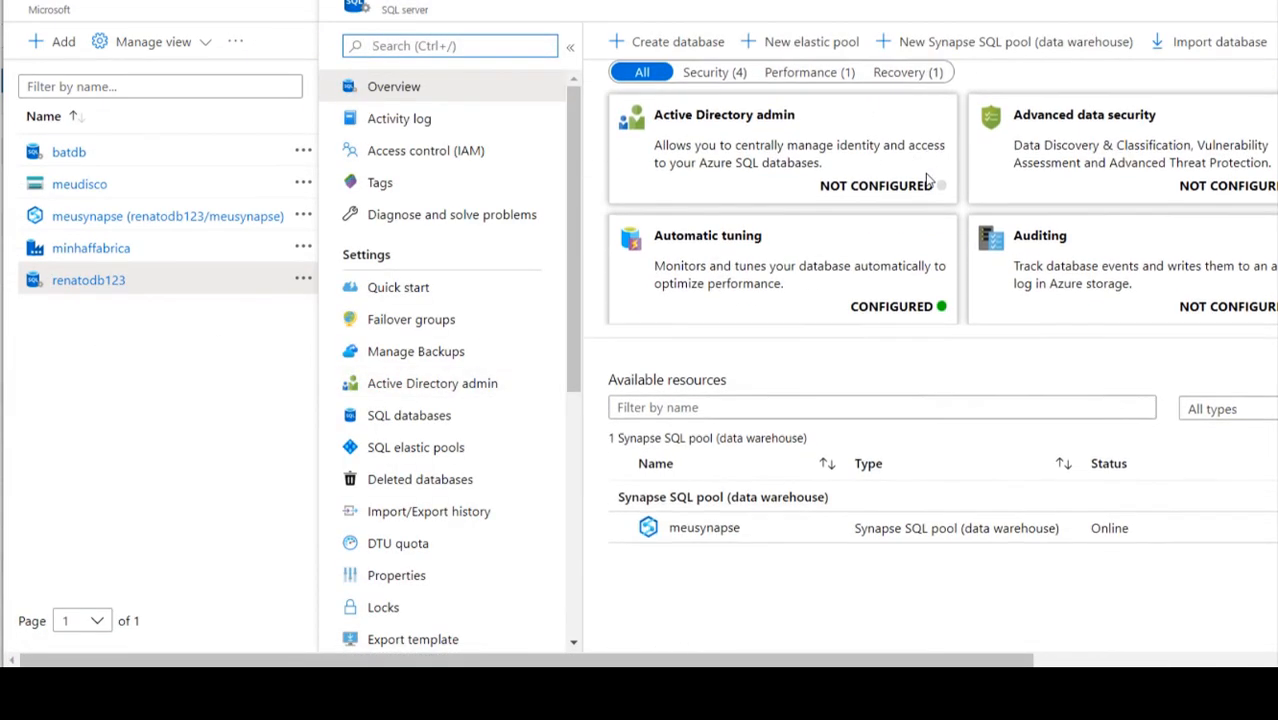
pyautogui.scroll(2, 927, 178)
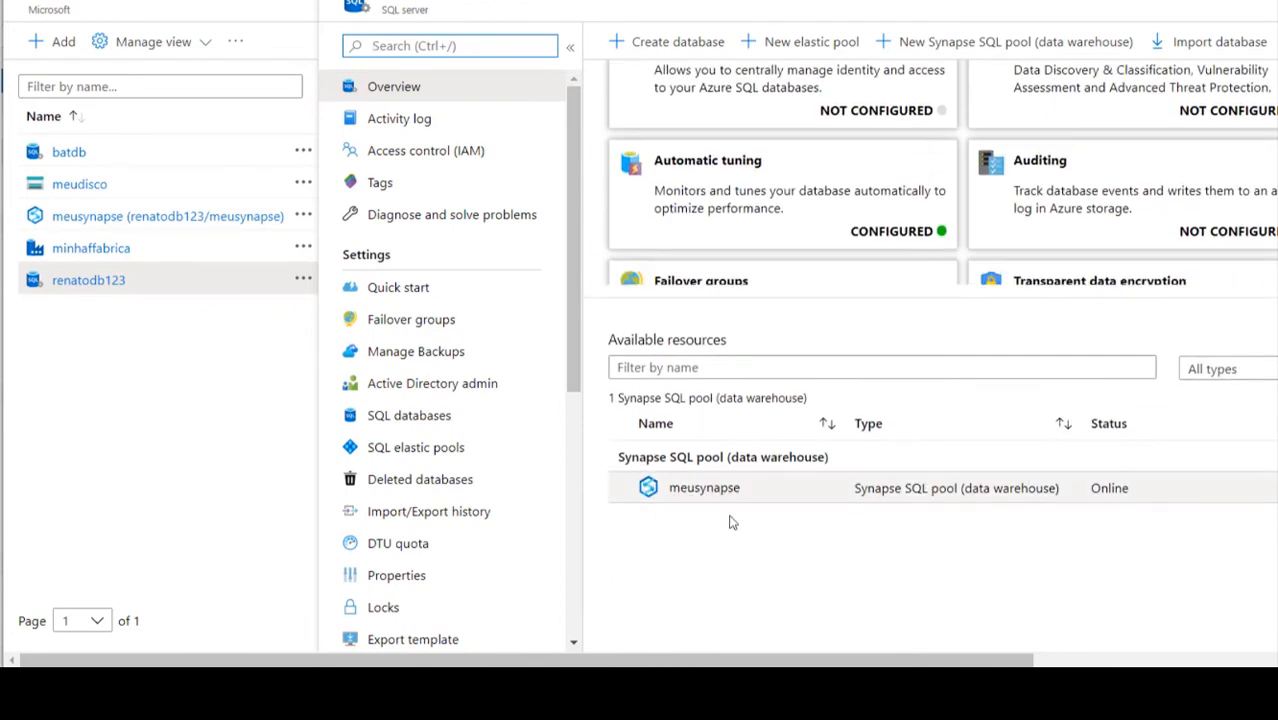
pyautogui.click(707, 495)
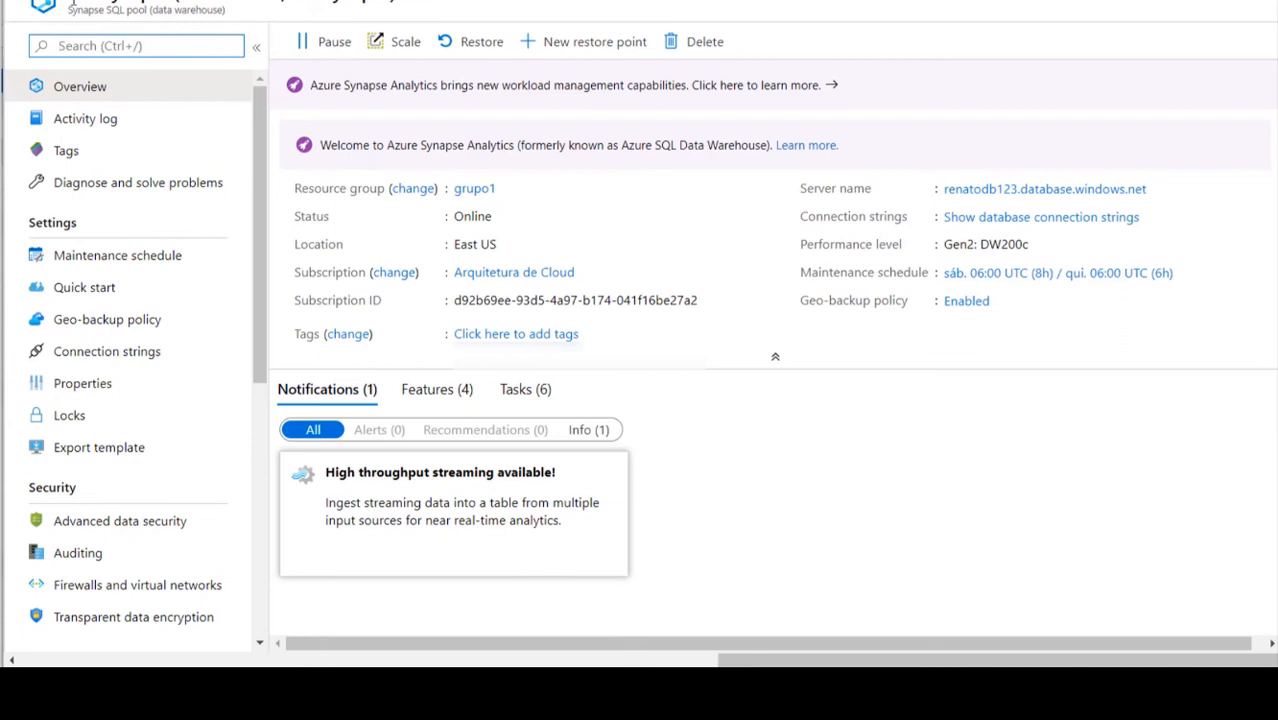
# Copy the server name renatodb123.database.windows.net, then search Windows for 'sql' to find SSMS 18
pyautogui.moveTo(70, 4); pyautogui.dragTo(160, 4)
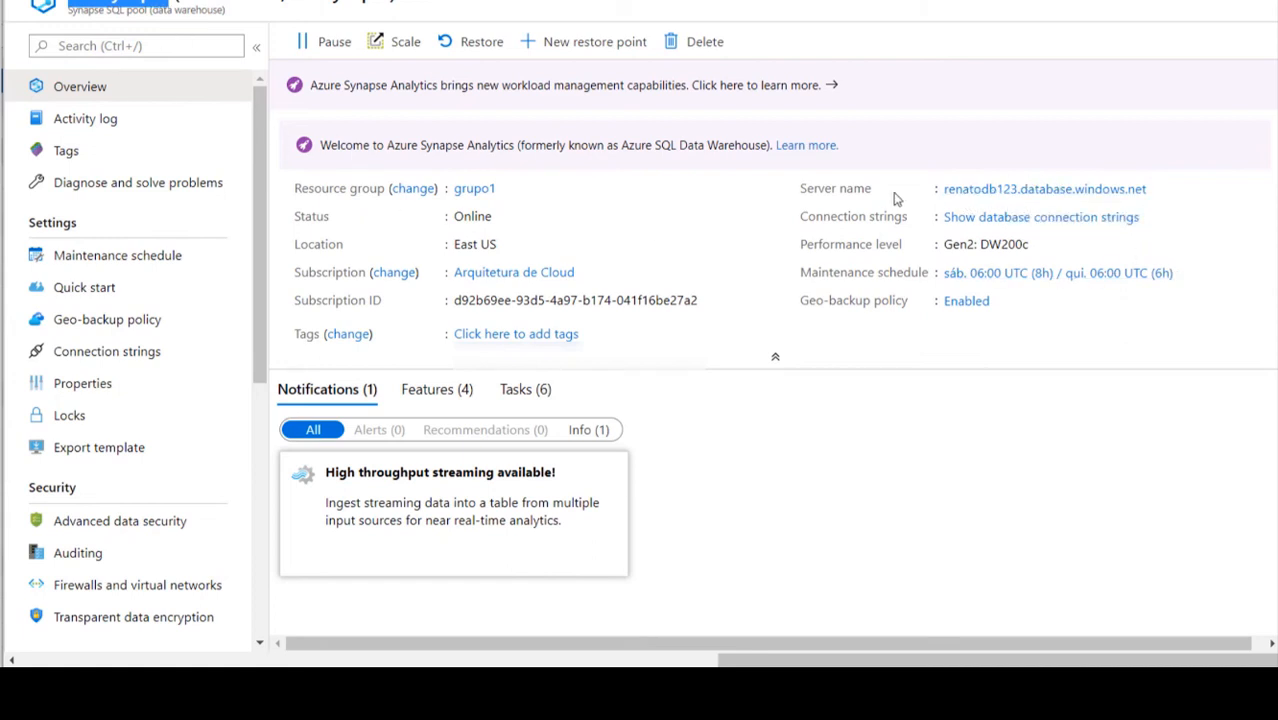
pyautogui.tripleClick(810, 191)
pyautogui.moveTo(979, 203); pyautogui.dragTo(1148, 205)
pyautogui.click(1195, 202)
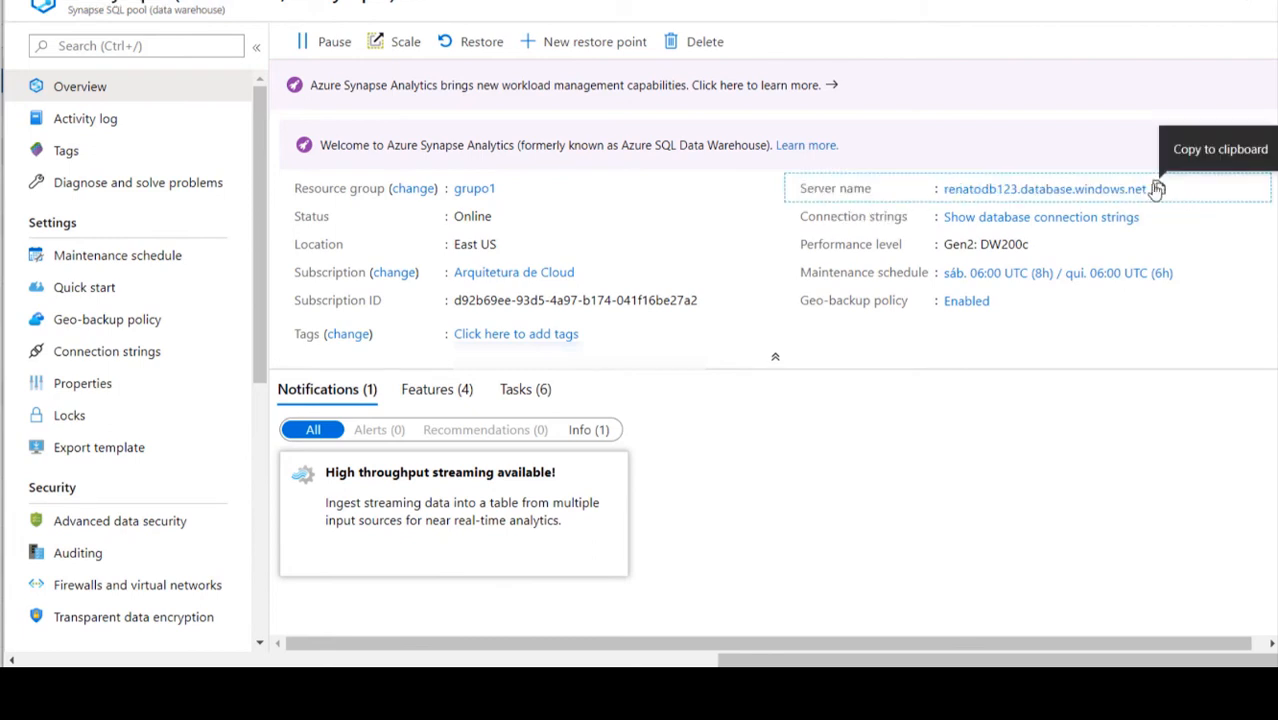
pyautogui.click(1158, 190)
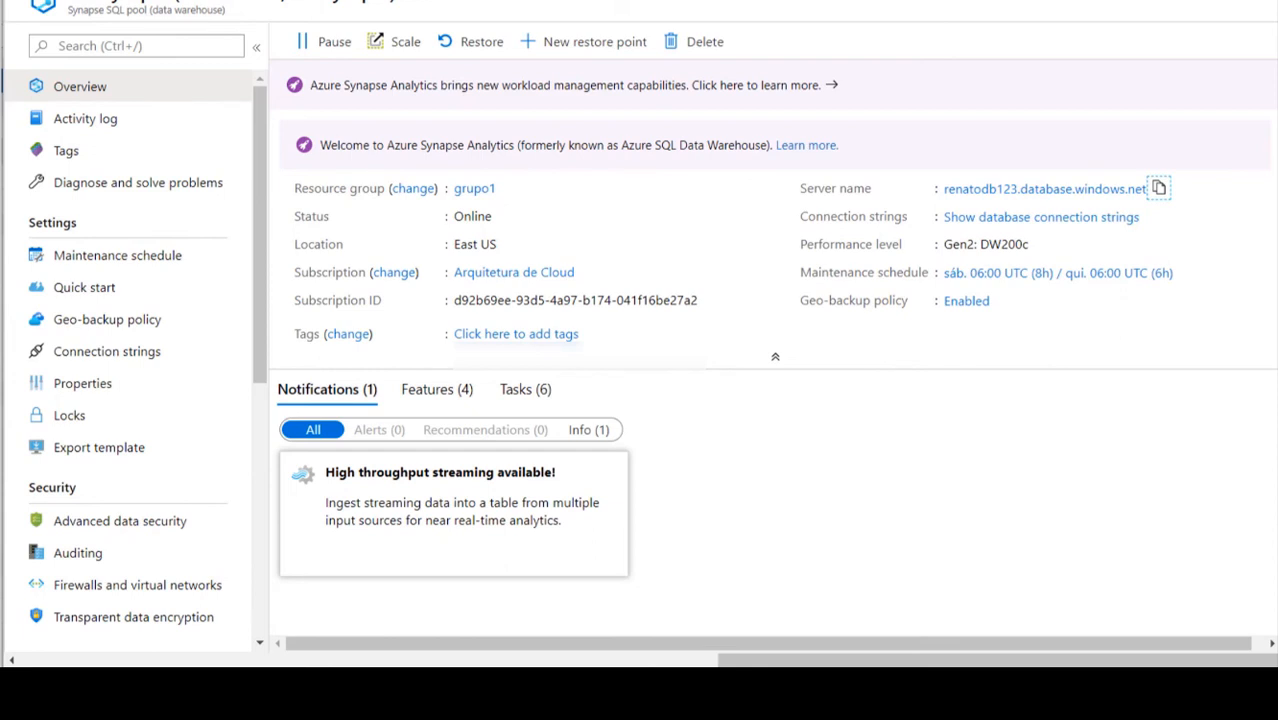
pyautogui.press('super+s')
pyautogui.write('sql')
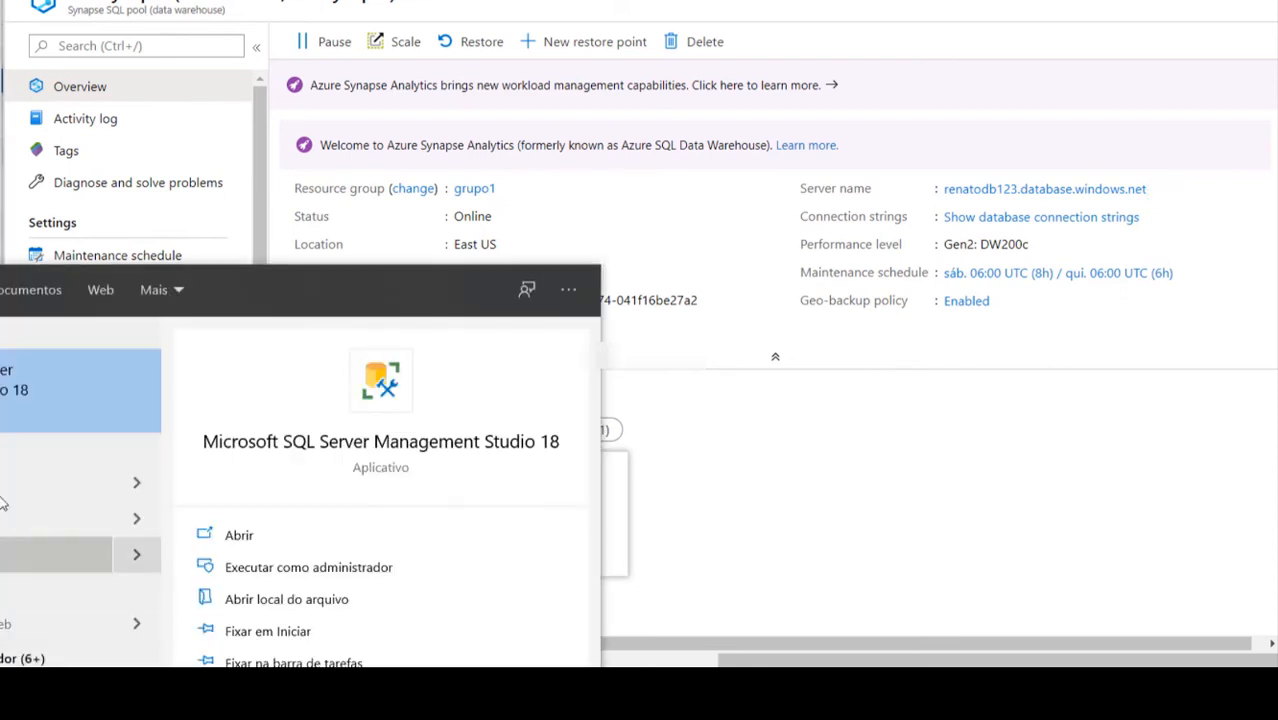
# Launch SSMS 18 and connect to renatodb123.database.windows.net using SQL Server Authentication and the account password
pyautogui.click(8, 390)
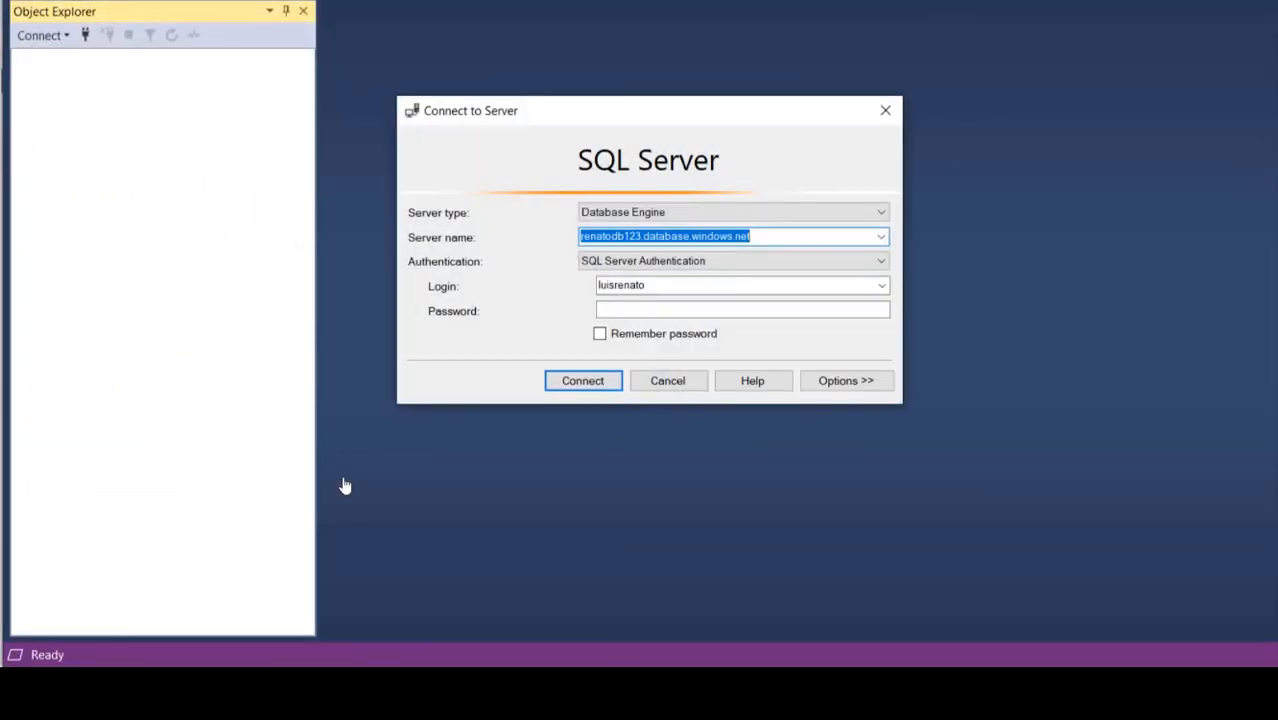
pyautogui.click(784, 236)
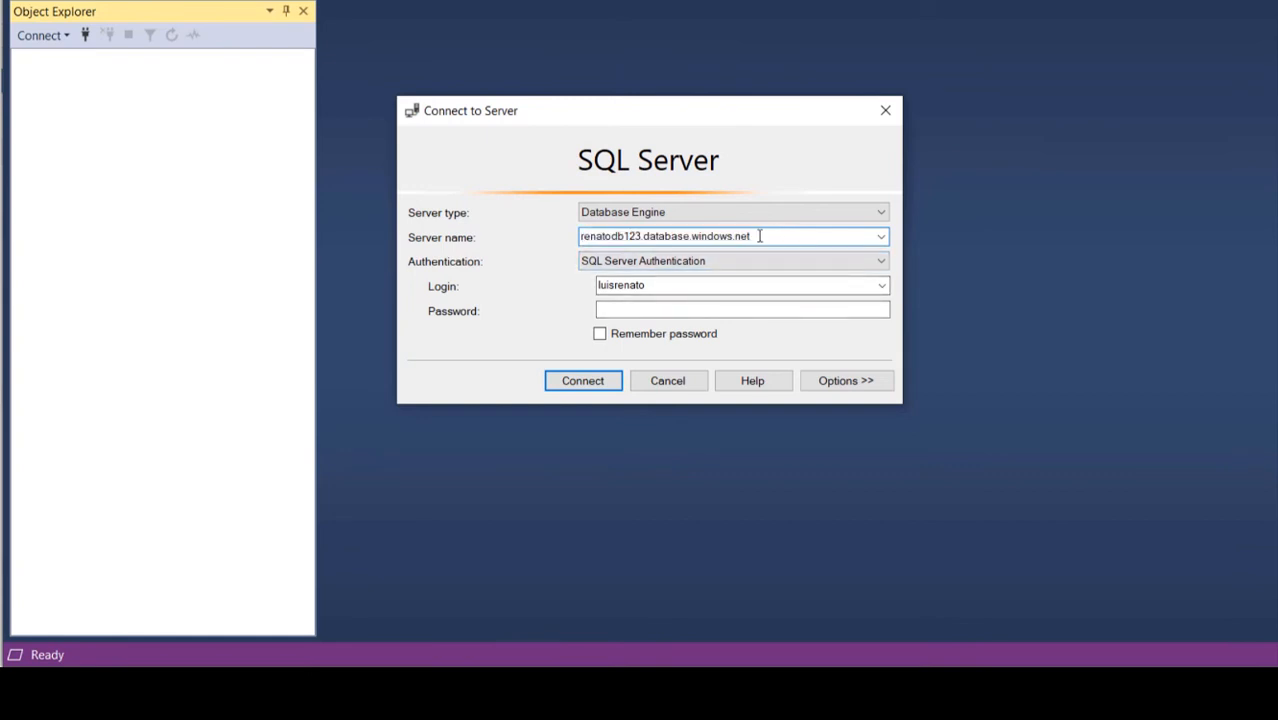
pyautogui.moveTo(760, 236); pyautogui.dragTo(487, 232)
pyautogui.hotkey('ctrl', 'v')
pyautogui.click(641, 308)
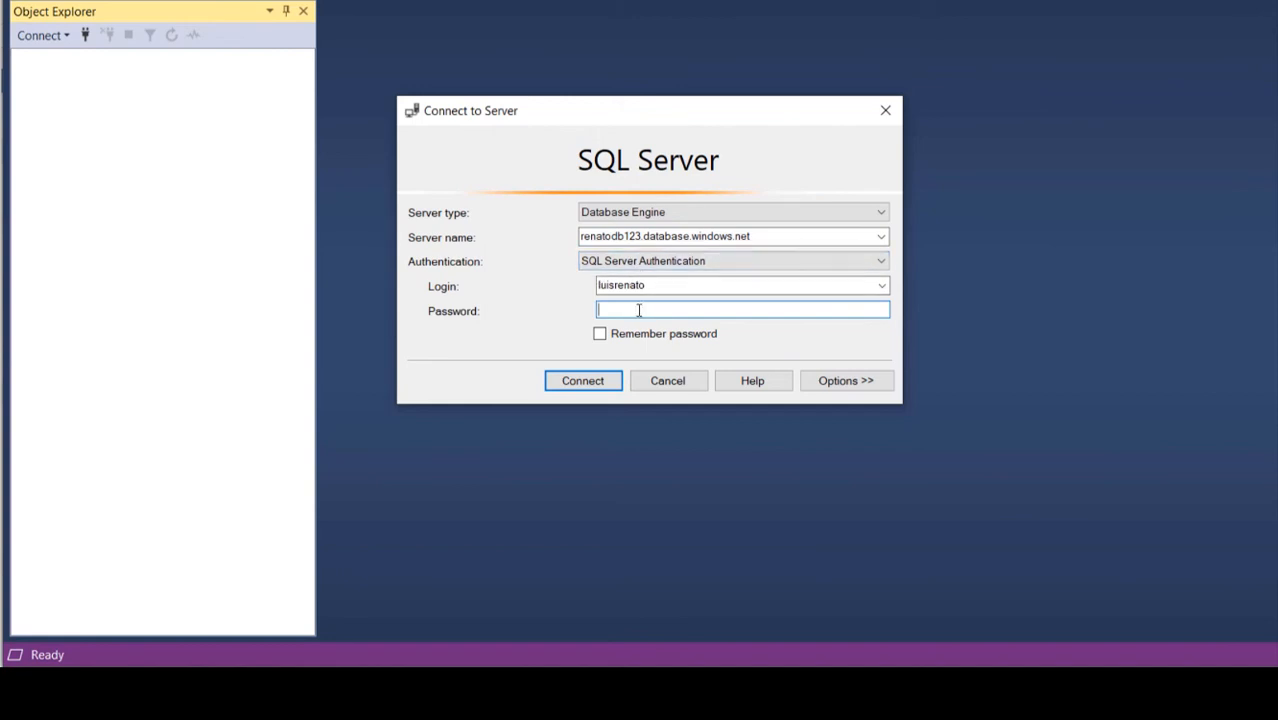
pyautogui.write('*******')
pyautogui.click(599, 378)
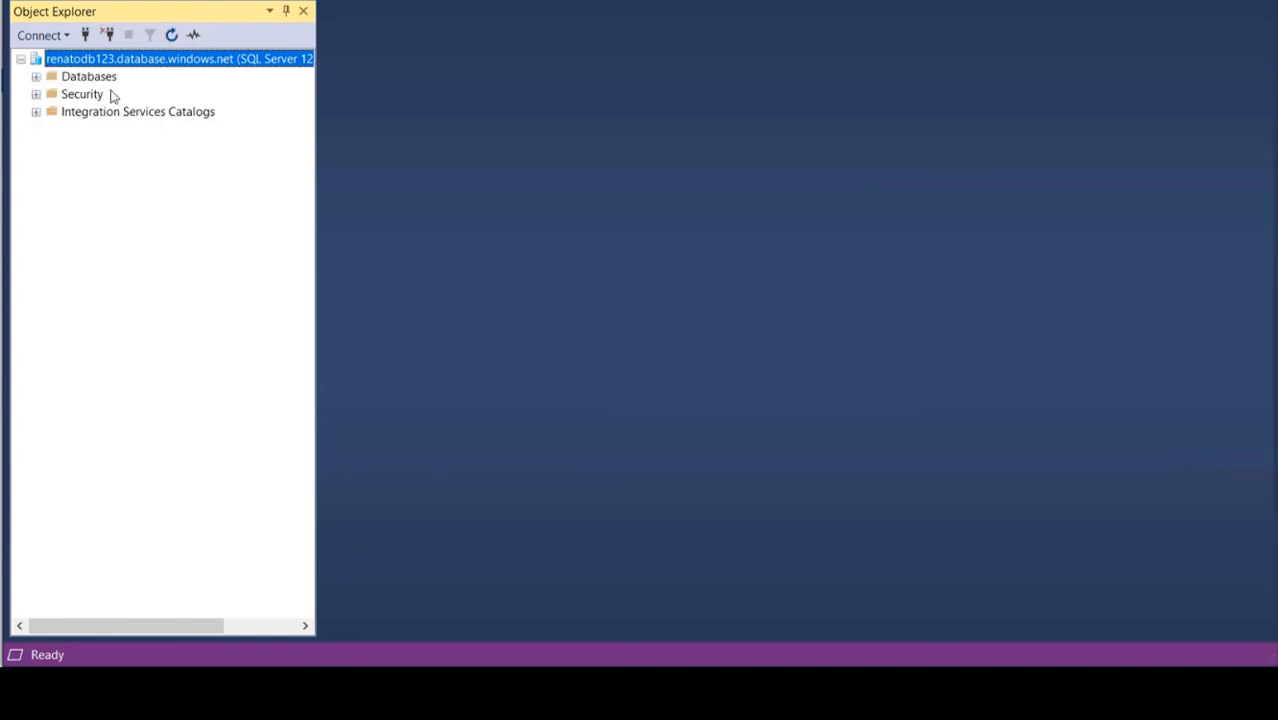
# Expand Databases > meusynapse > Tables in Object Explorer to show dbo.Imoveis and dbo.TV
pyautogui.click(36, 77)
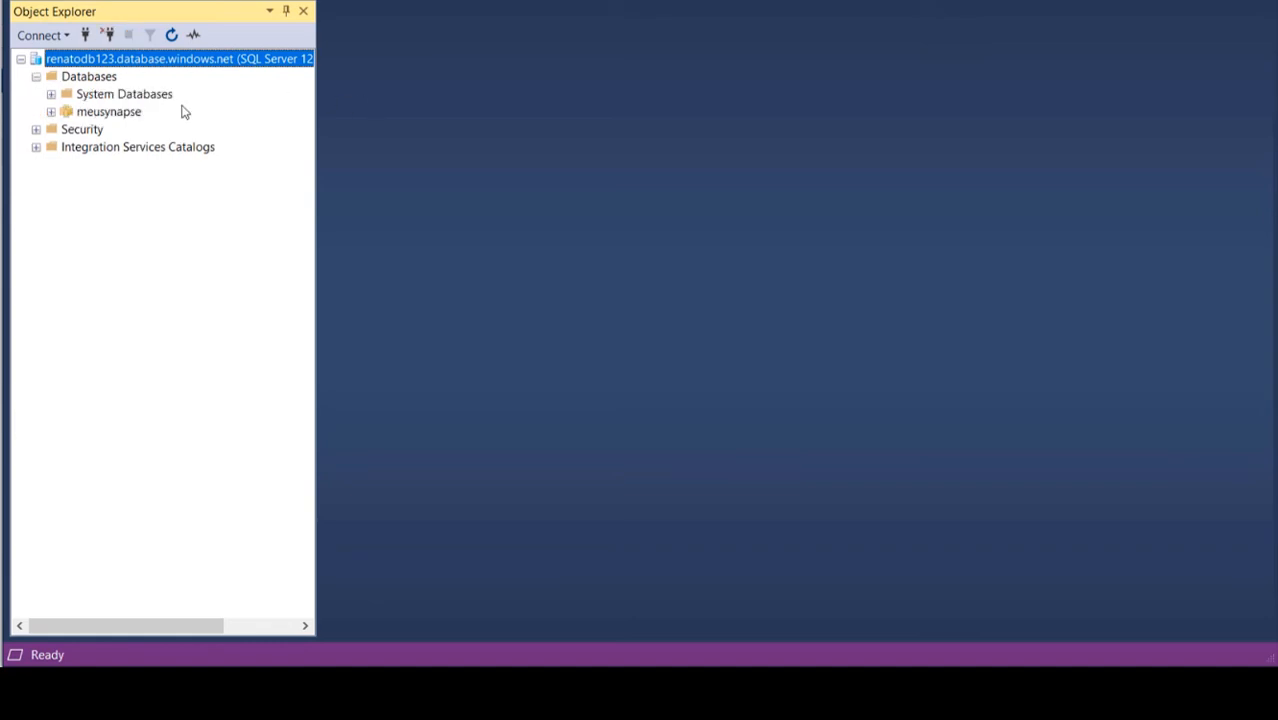
pyautogui.click(127, 117)
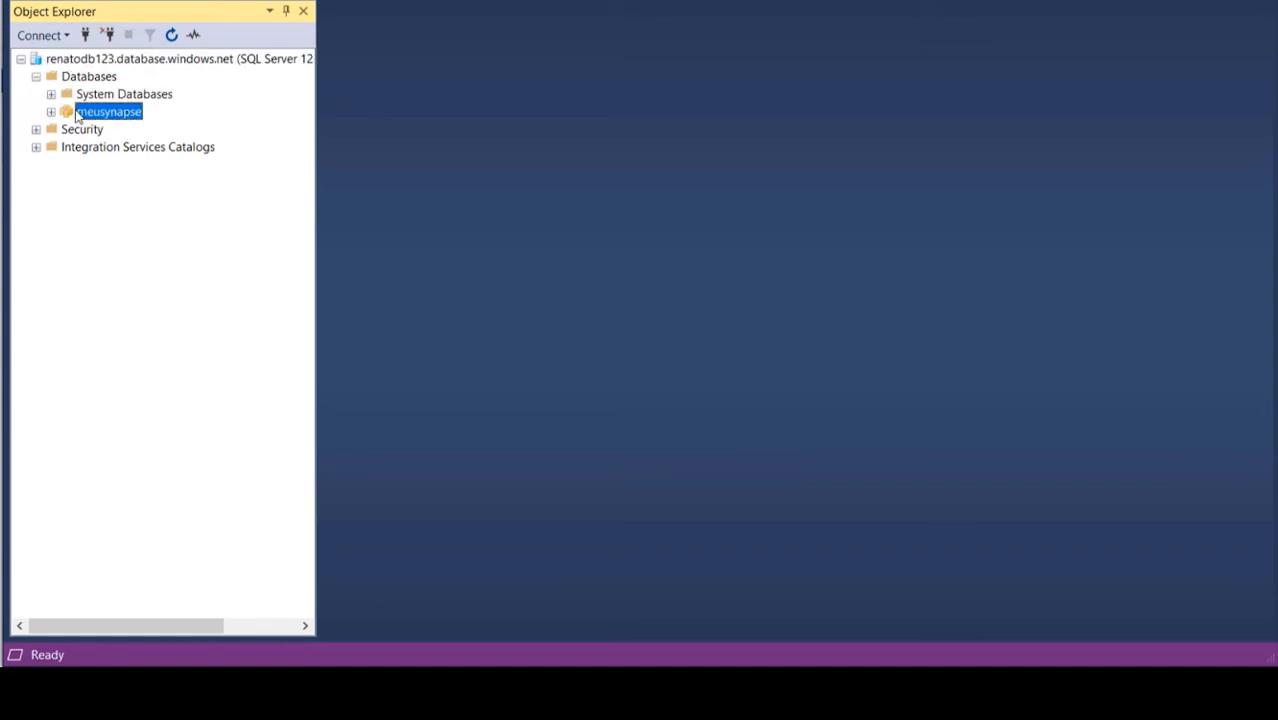
pyautogui.click(52, 112)
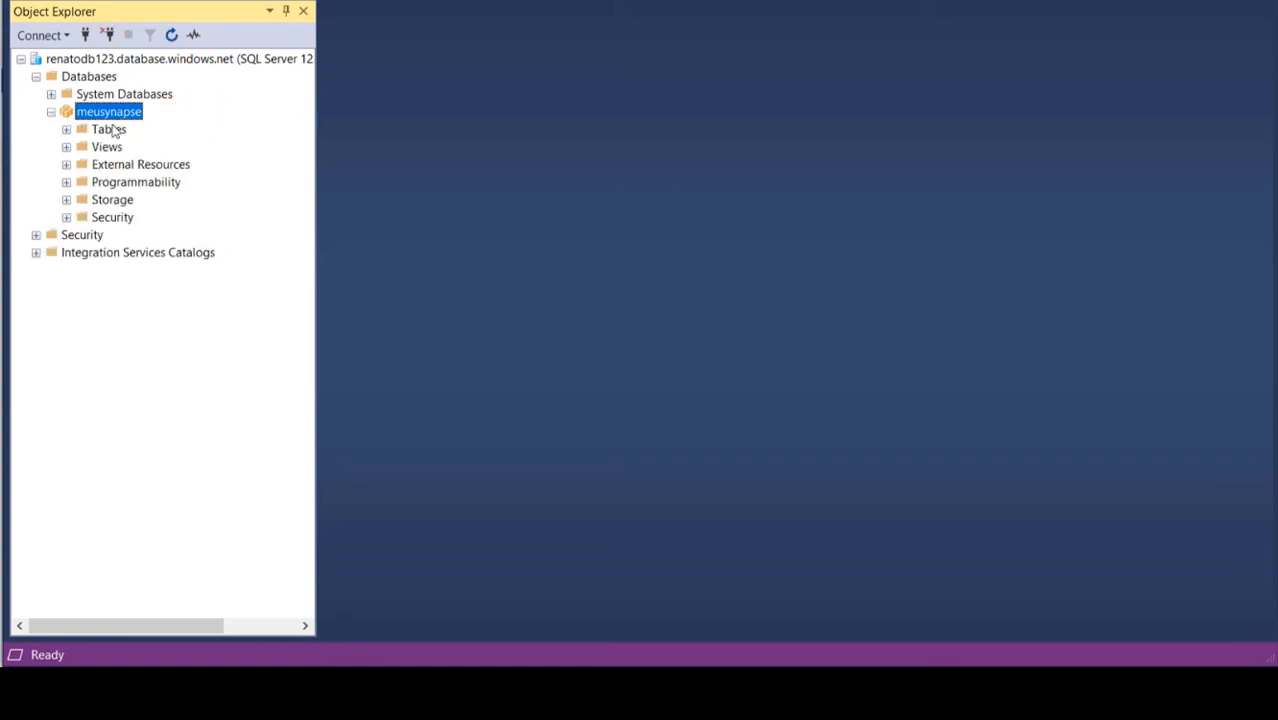
pyautogui.click(67, 131)
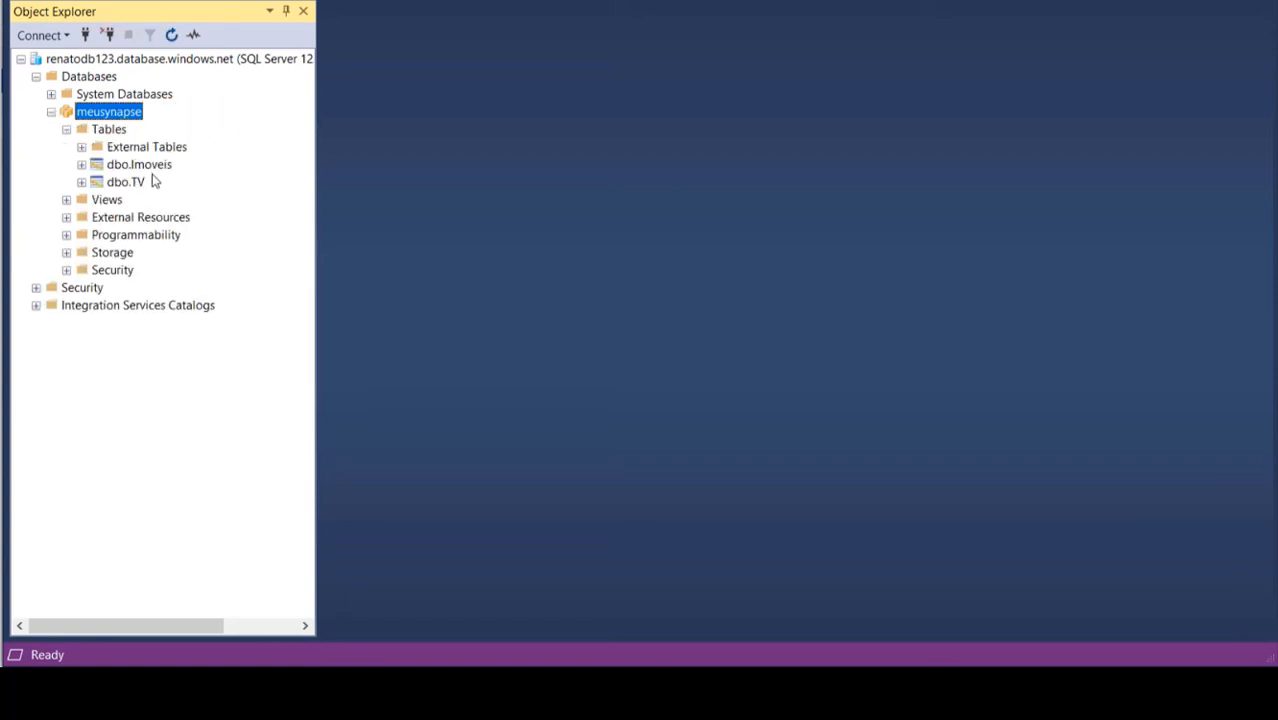
pyautogui.click(150, 166)
pyautogui.click(148, 182)
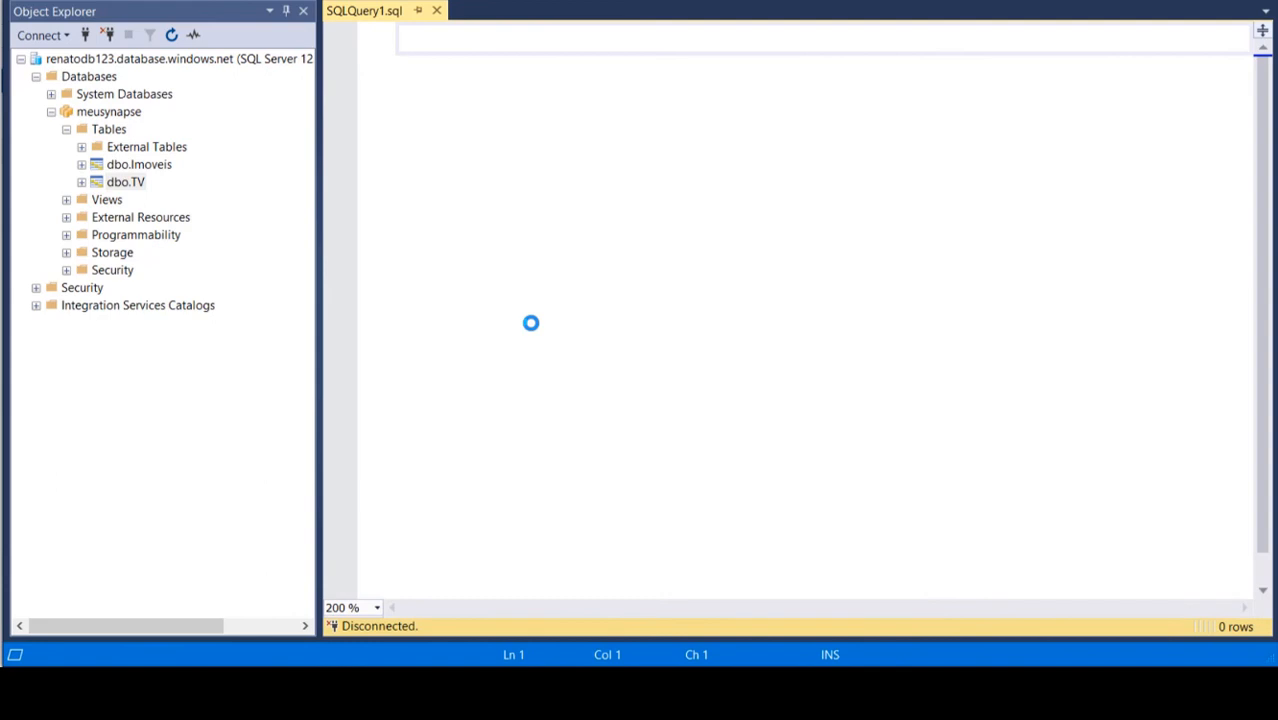
# Run 'select * from TV' and review the 10.000 returned rows in an enlarged results grid
pyautogui.press('Return')
pyautogui.press('Return')
pyautogui.press('Return')
pyautogui.write('select ')
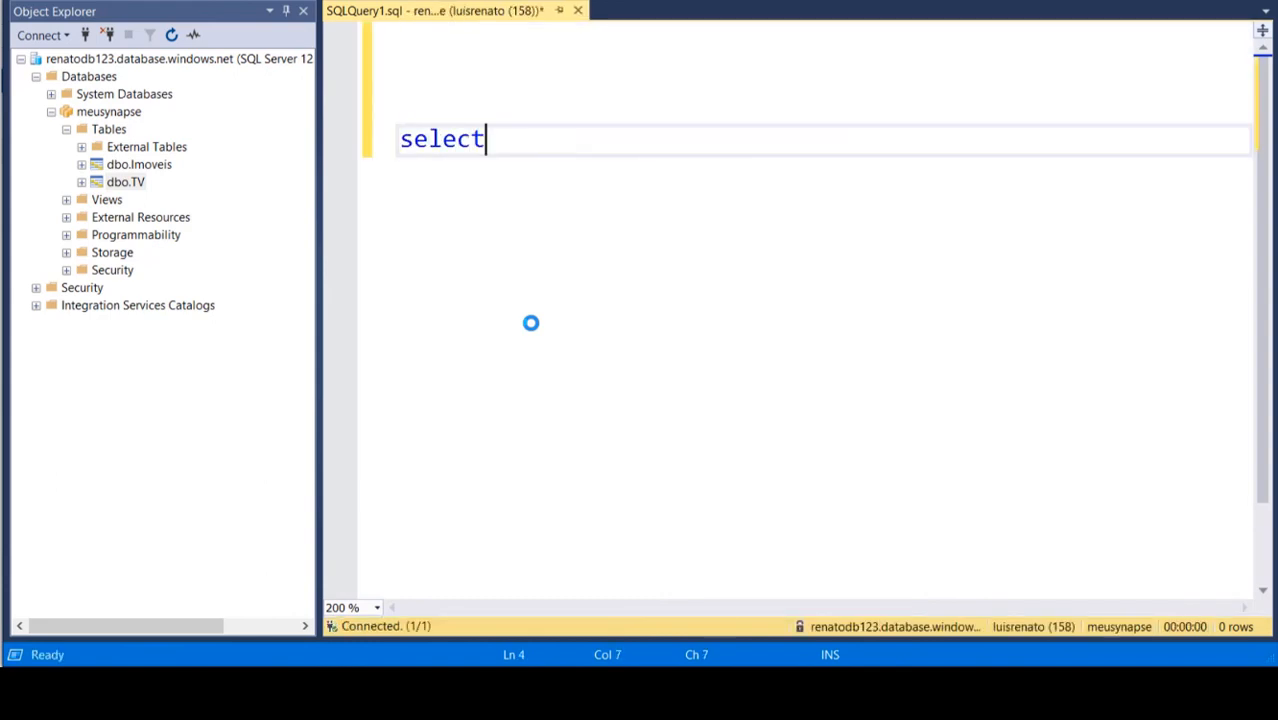
pyautogui.write('* from ')
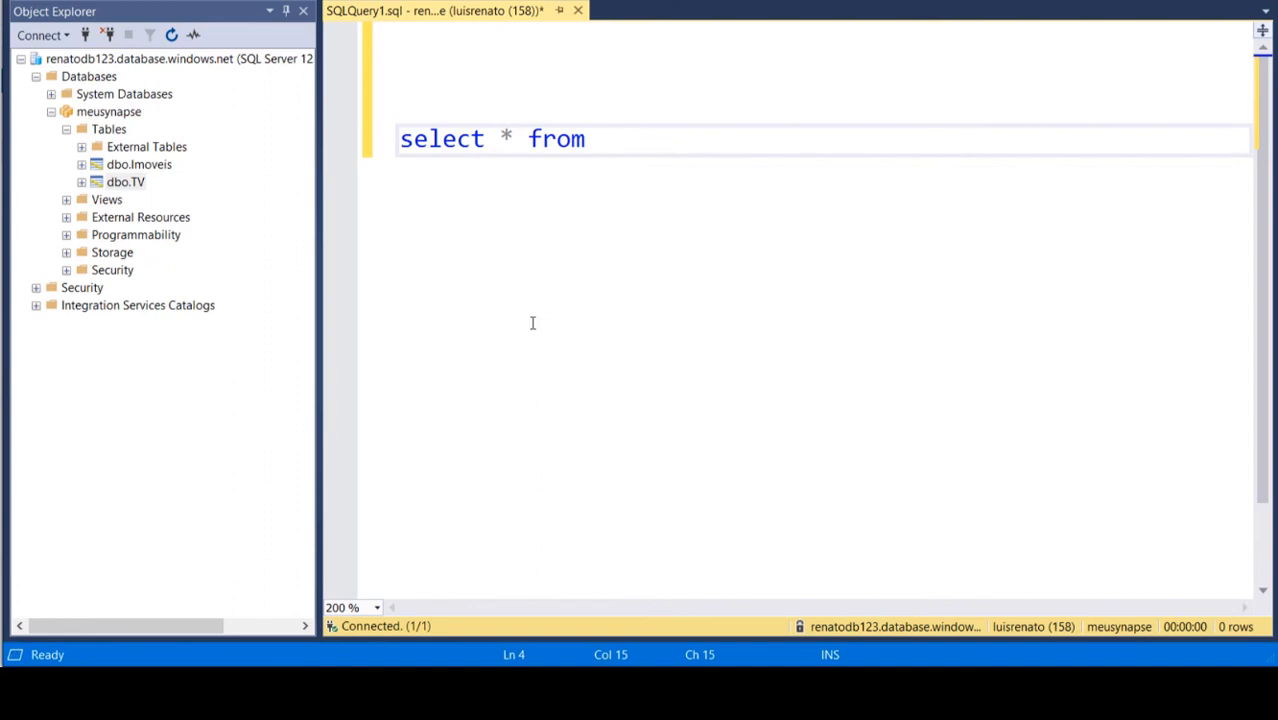
pyautogui.write('TV')
pyautogui.click(331, 3)
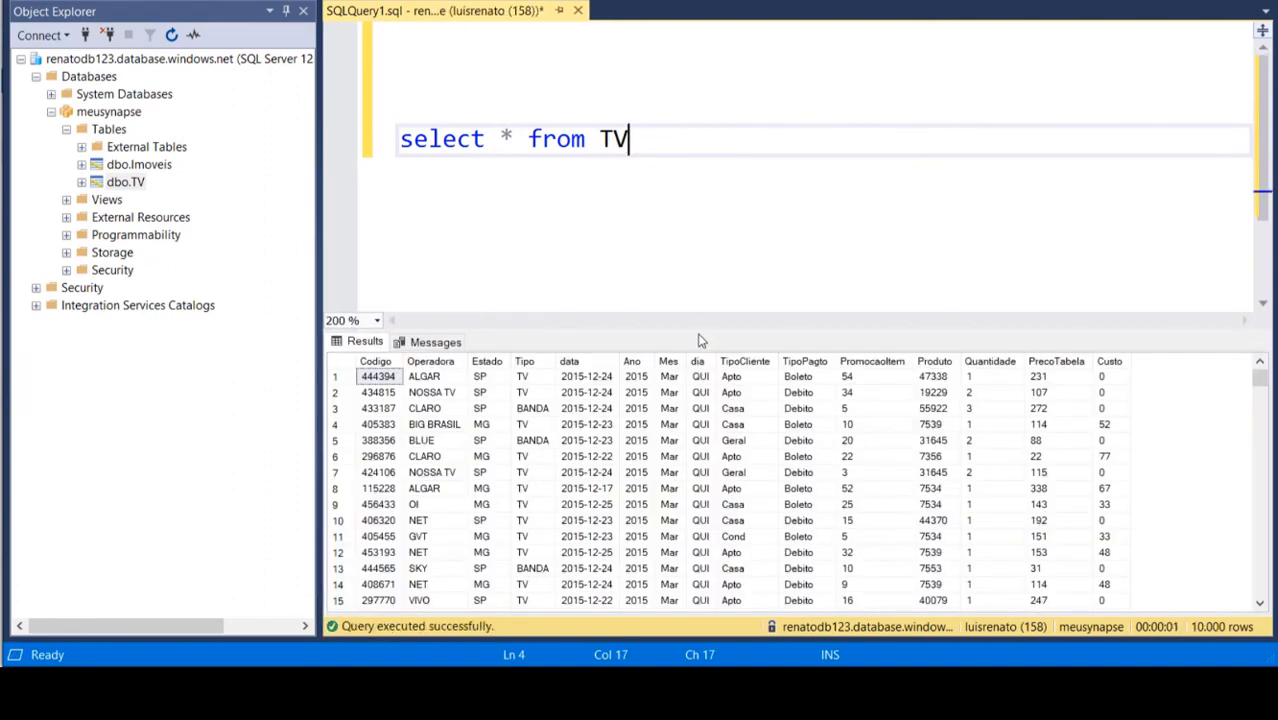
pyautogui.moveTo(699, 328); pyautogui.dragTo(702, 184)
pyautogui.scroll(-20, 703, 397)
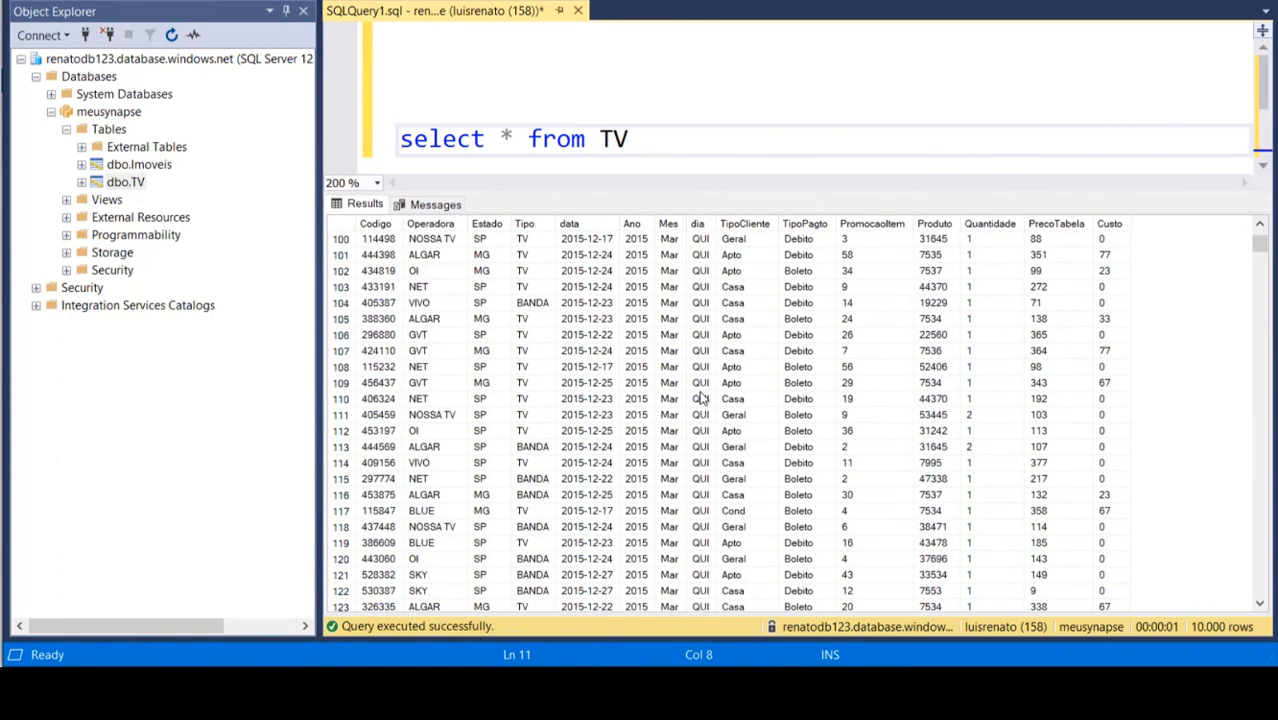
pyautogui.scroll(-10, 703, 400)
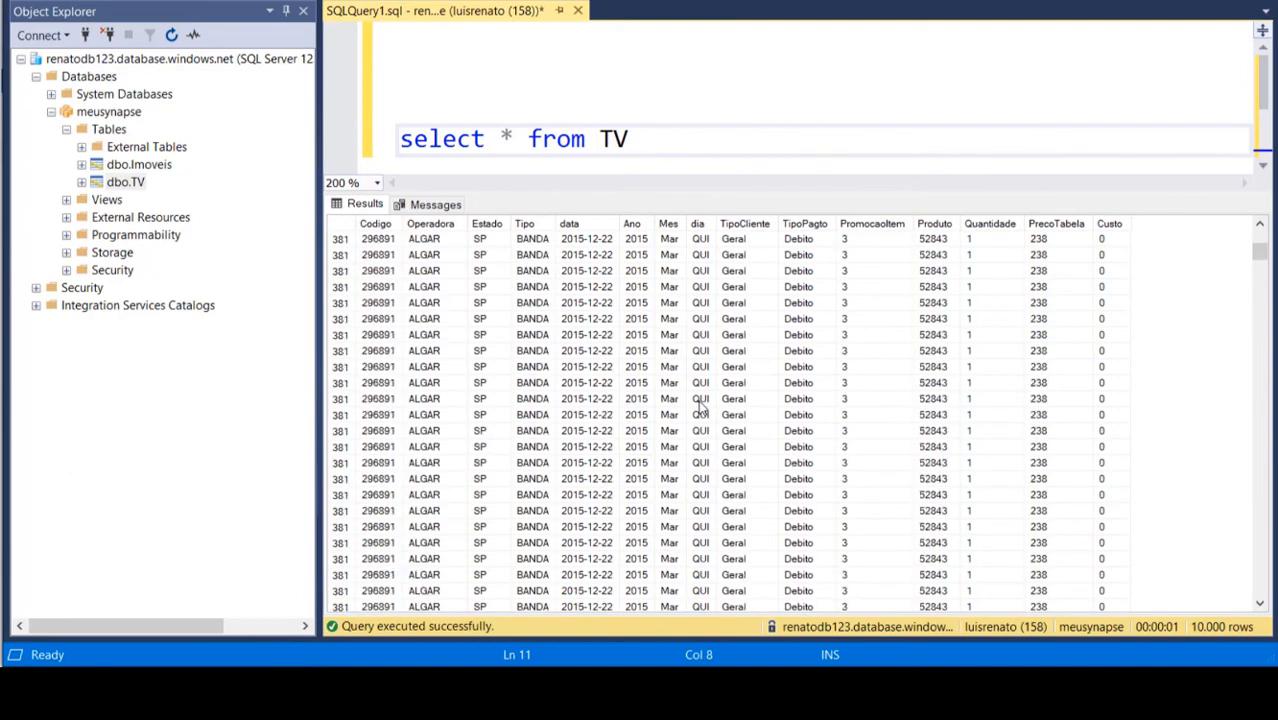
pyautogui.scroll(20, 703, 408)
pyautogui.click(700, 399)
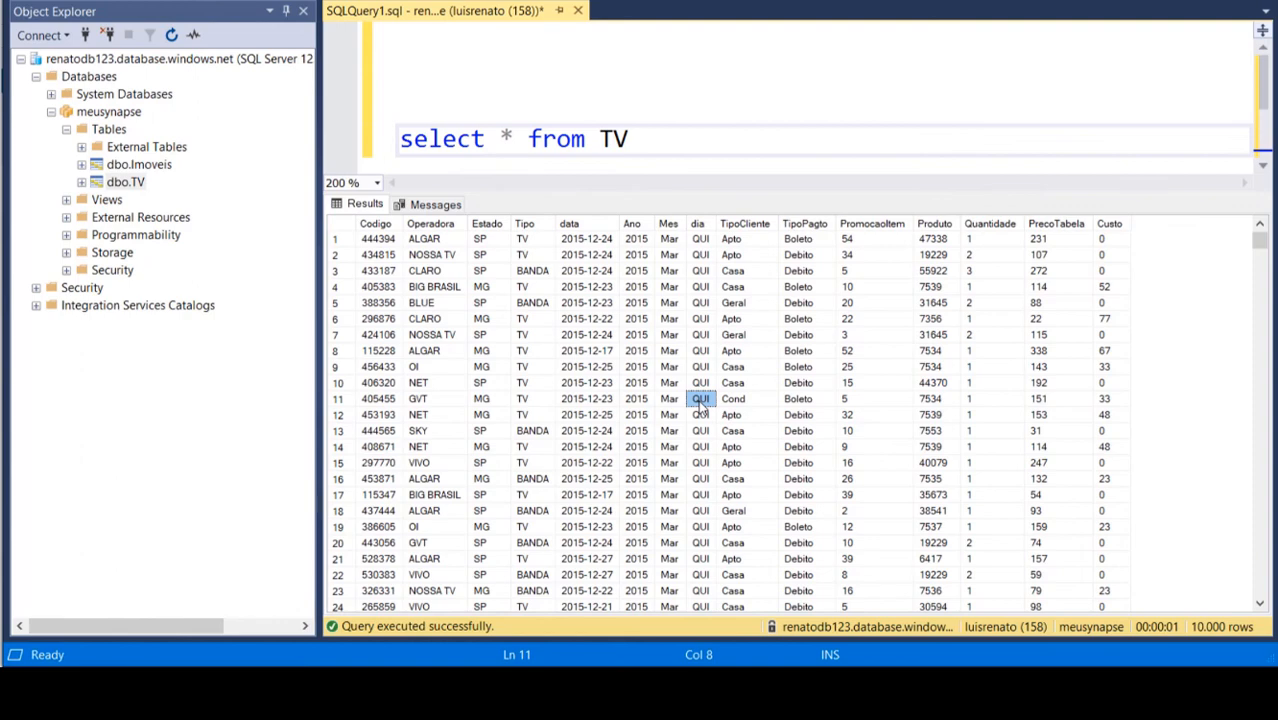
# Delete the blank lines above the query, then pause the meusynapse SQL pool in Azure Portal
pyautogui.click(542, 82)
pyautogui.press('Delete')
pyautogui.press('Delete')
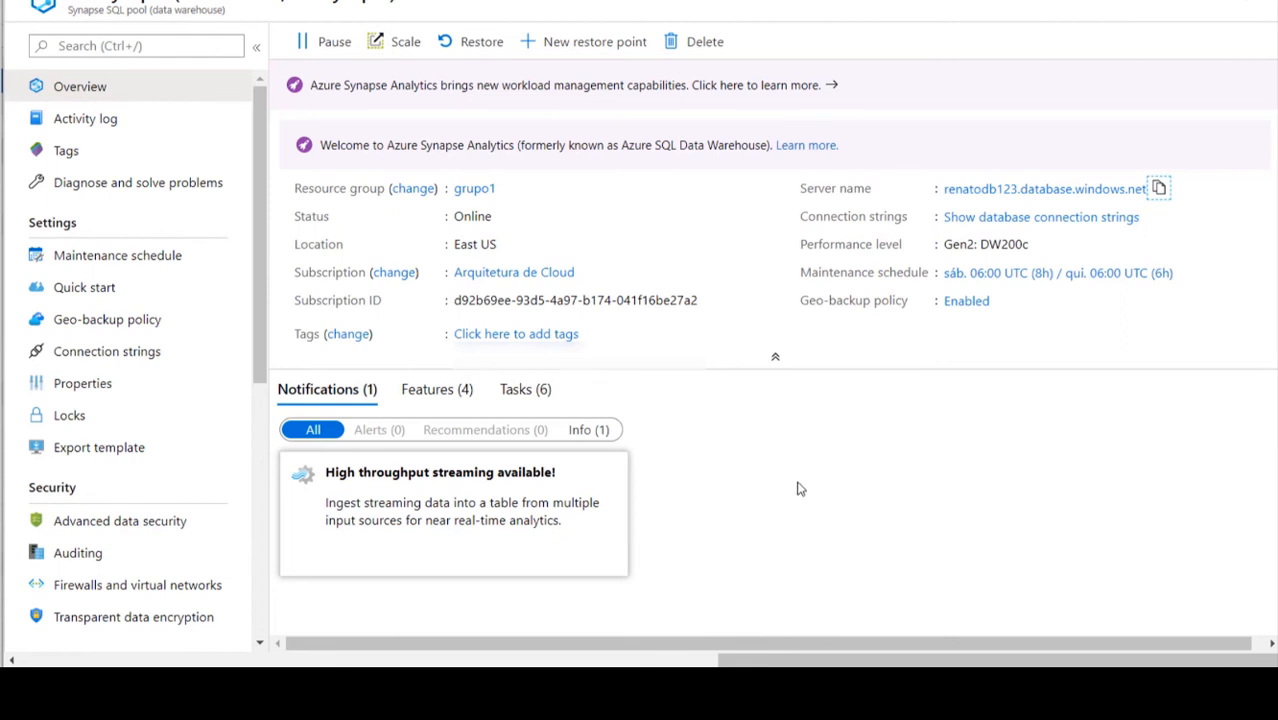
pyautogui.click(333, 50)
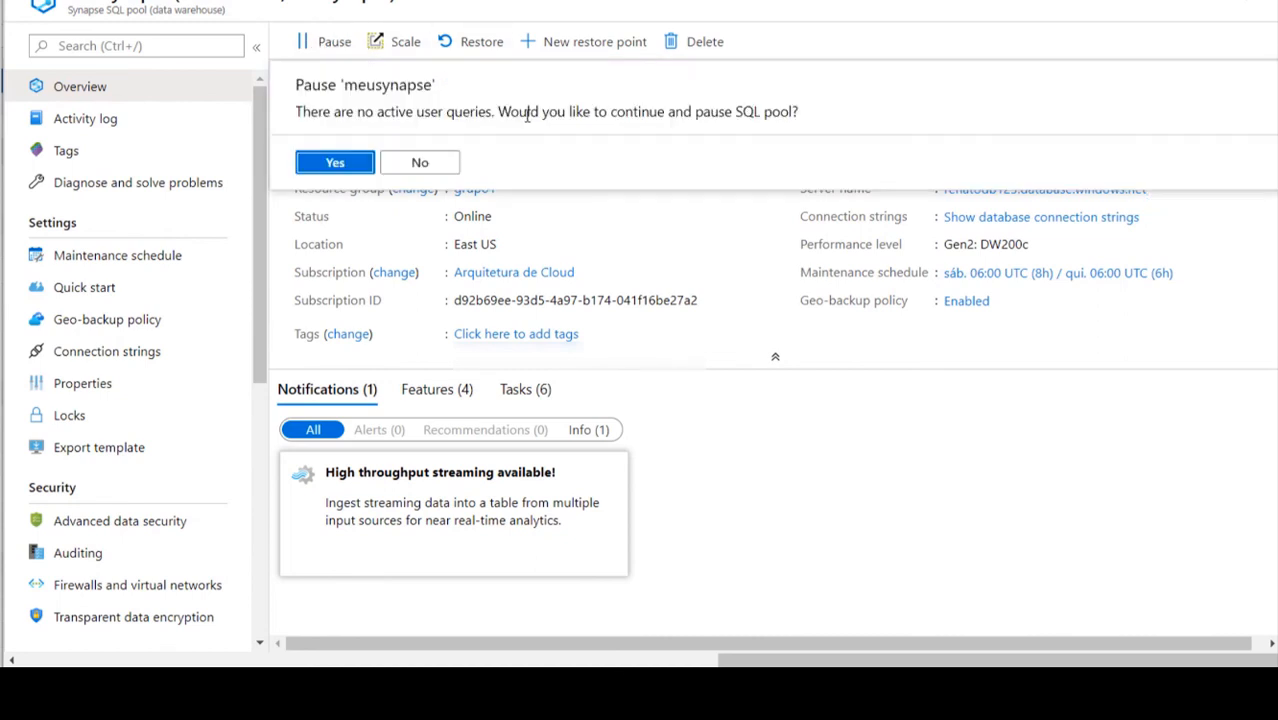
pyautogui.click(336, 165)
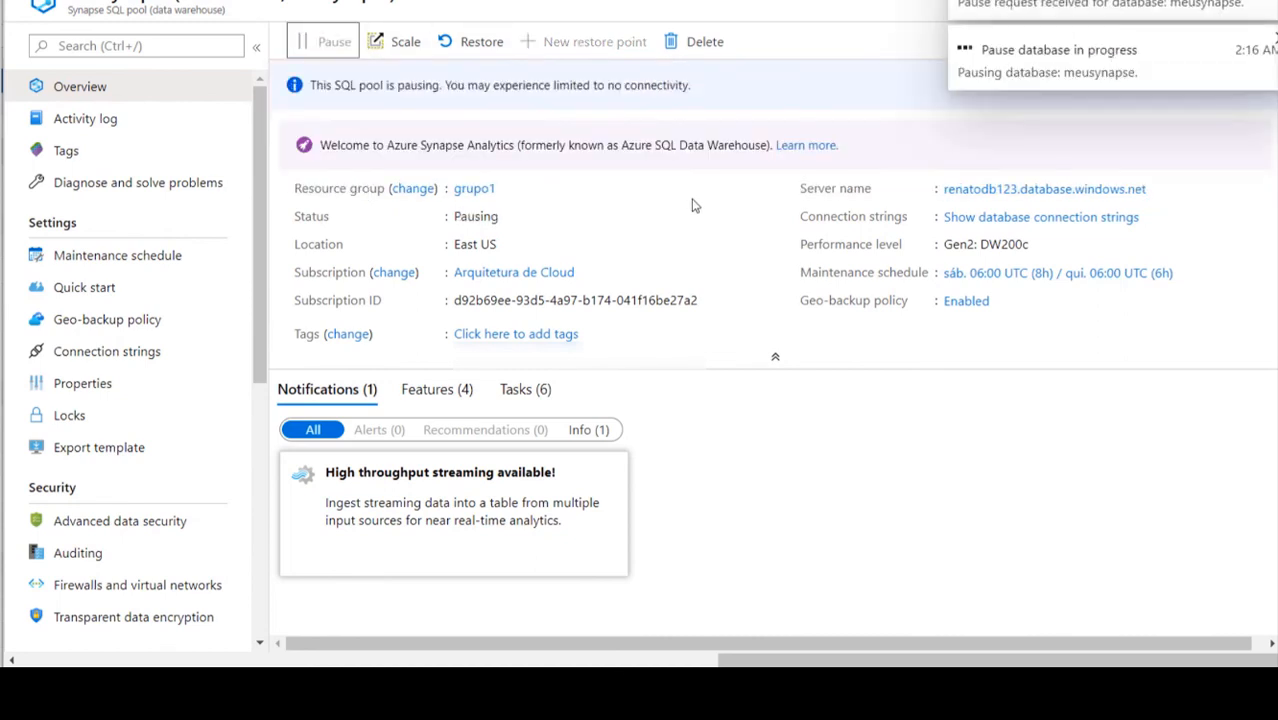